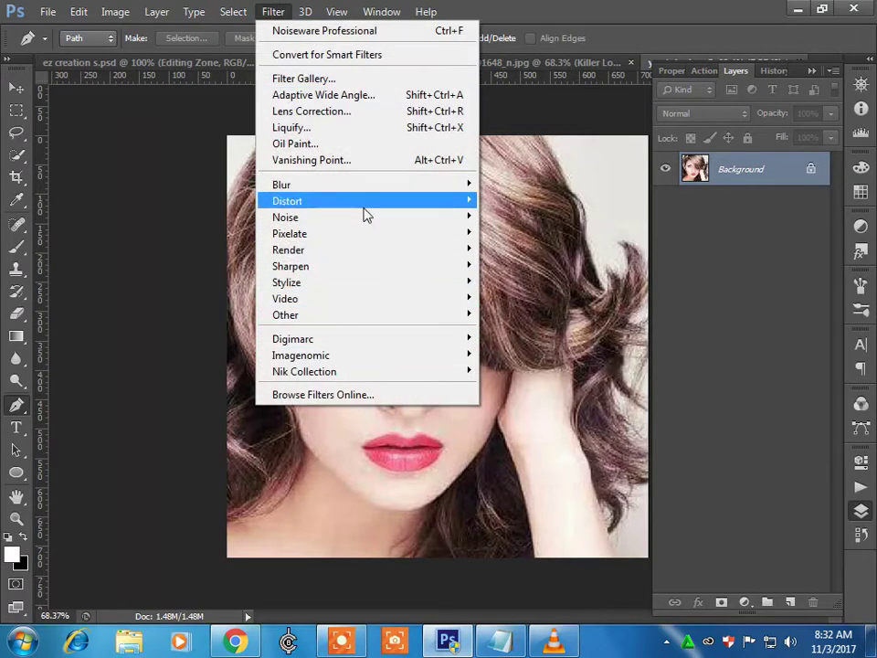
- Apply the GREYCstoration noise-removal filter to the portrait using its current settings
mouse_move(434, 217)
click(523, 266)
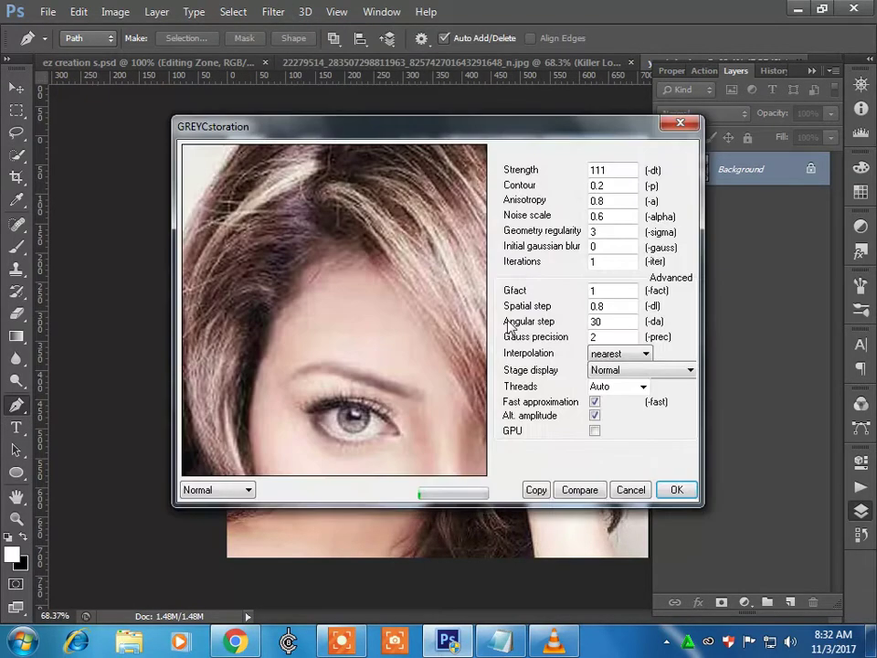
click(676, 489)
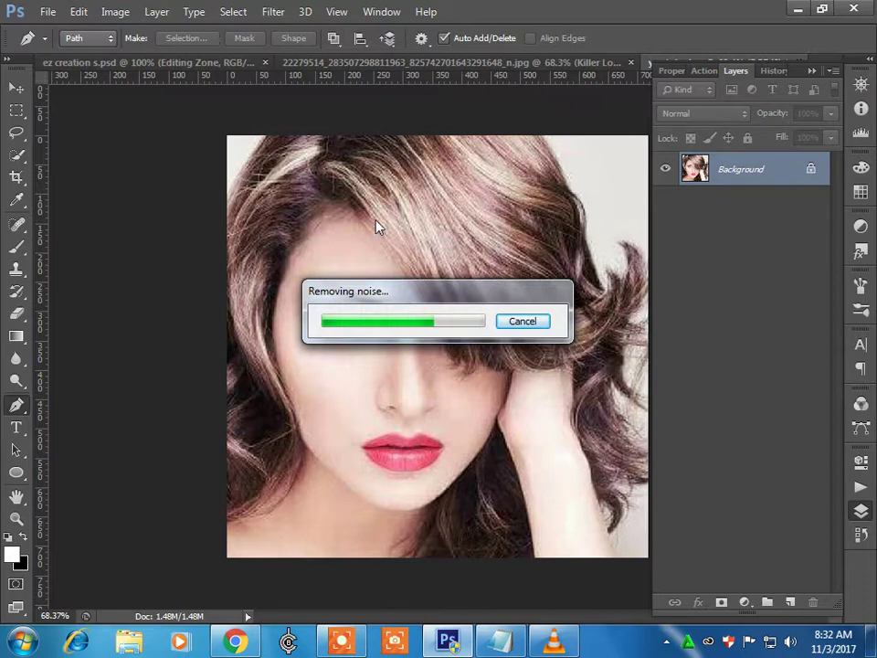
- Smooth the portrait with the Imagenomic Noiseware Professional filter using its Default settings
click(273, 11)
mouse_move(373, 358)
click(511, 356)
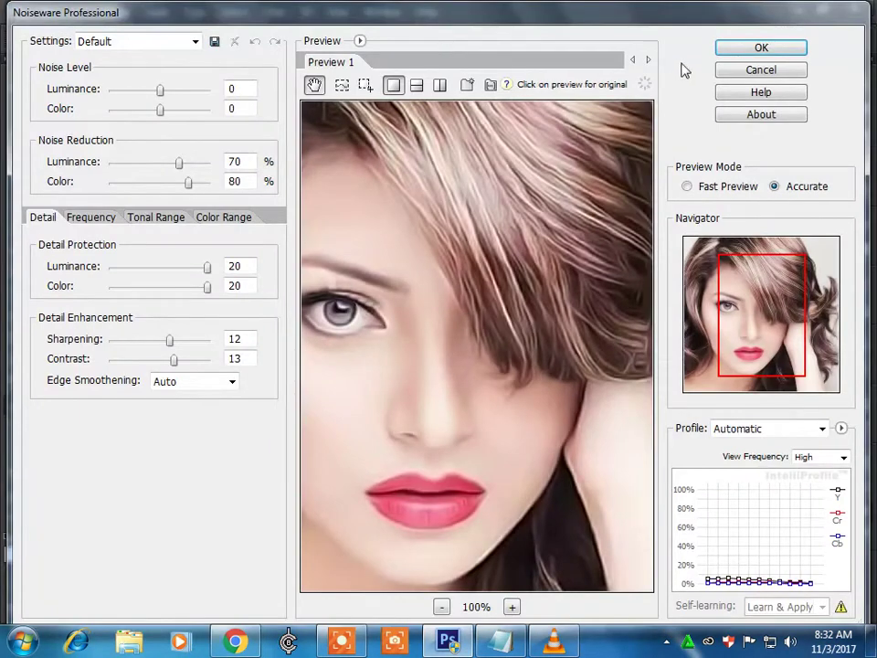
click(724, 52)
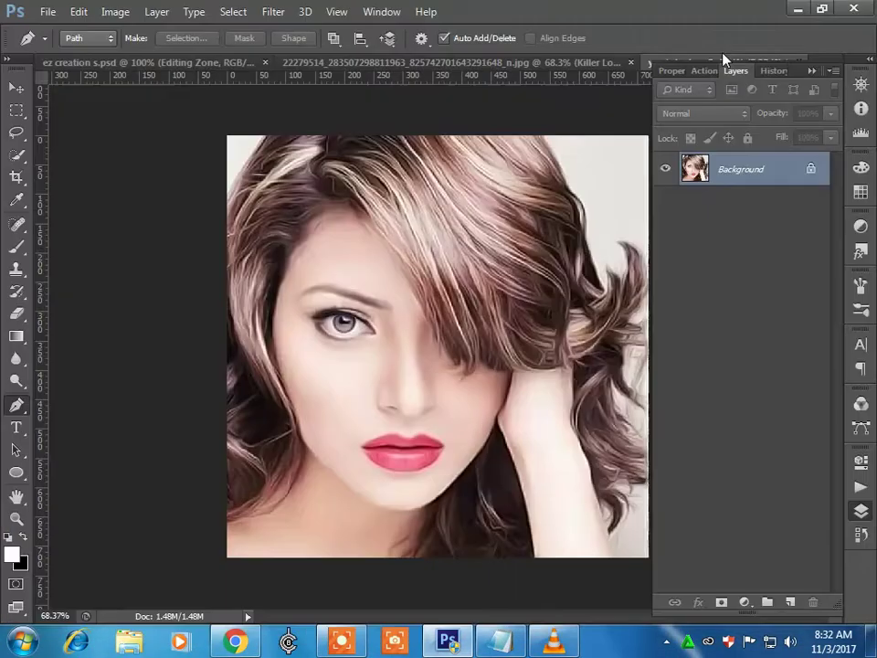
click(115, 11)
mouse_move(128, 53)
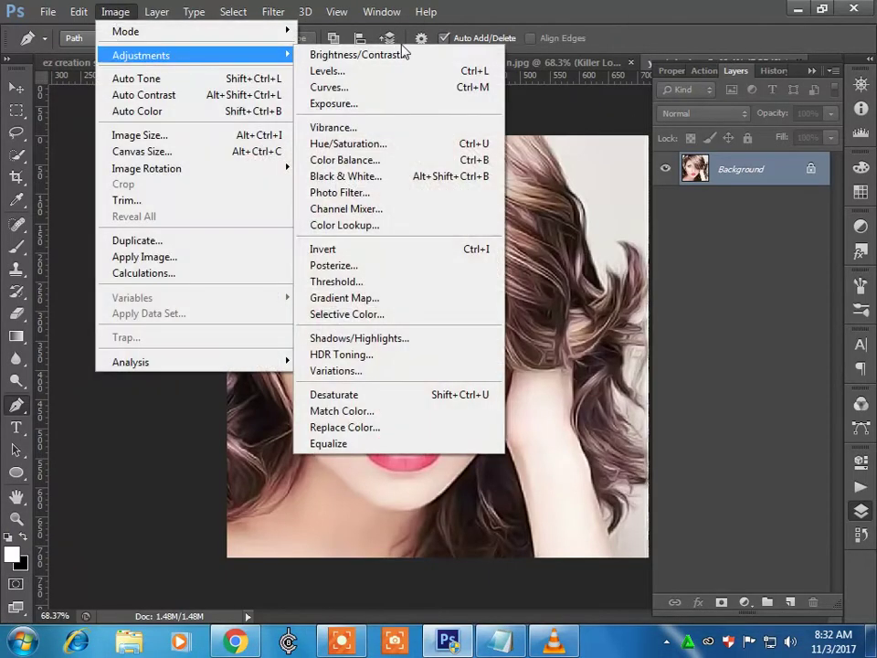
click(402, 72)
click(548, 167)
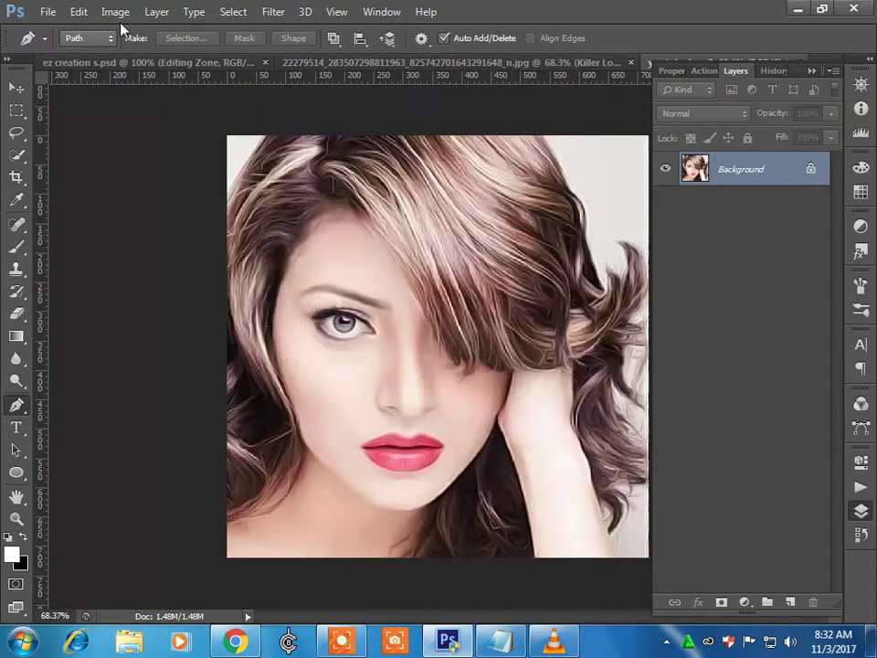
- Apply a Brightness/Contrast adjustment to the portrait with brightness 8 and contrast 30
click(115, 11)
mouse_move(146, 53)
click(348, 54)
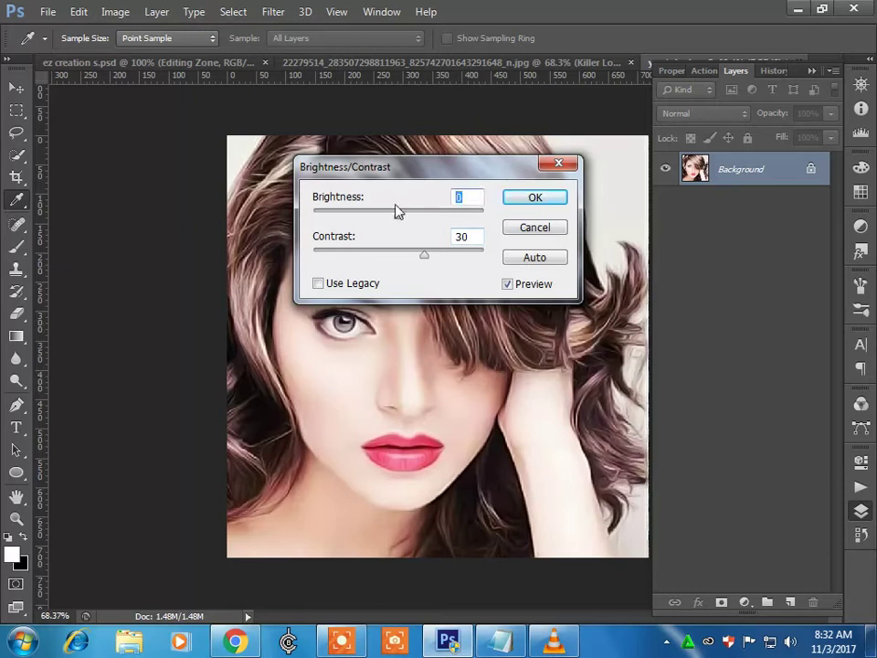
key(Up)
key(BackSpace)
text(8)
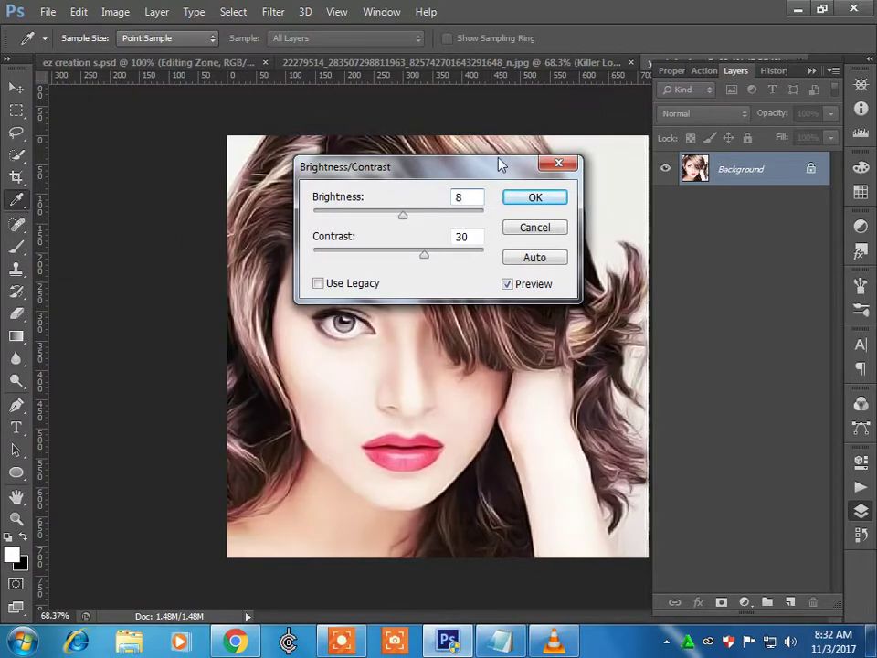
click(538, 199)
- Trace a path around the outer contour of the lips with the Pen tool
key(p)
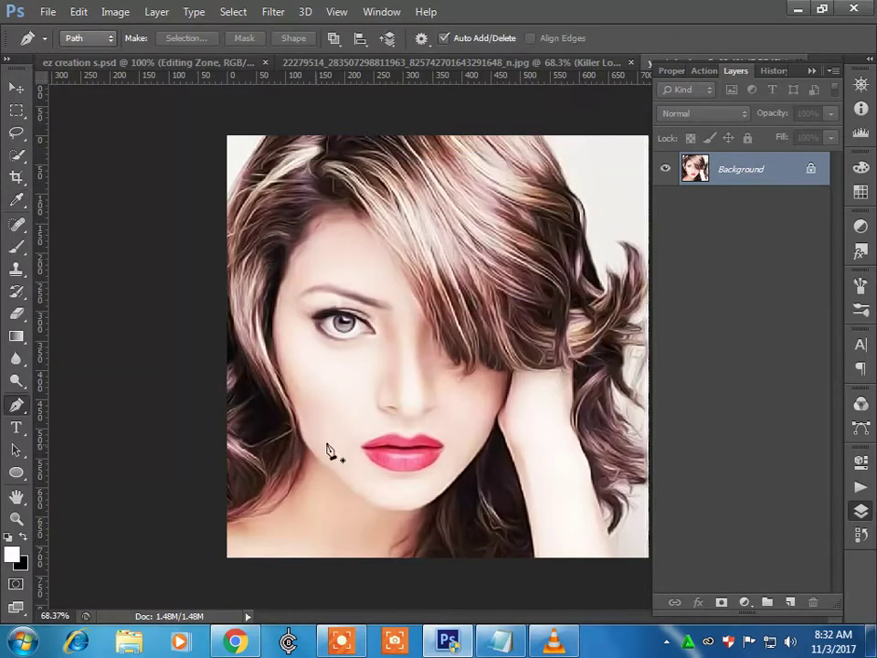
scroll(410, 502, up, 10)
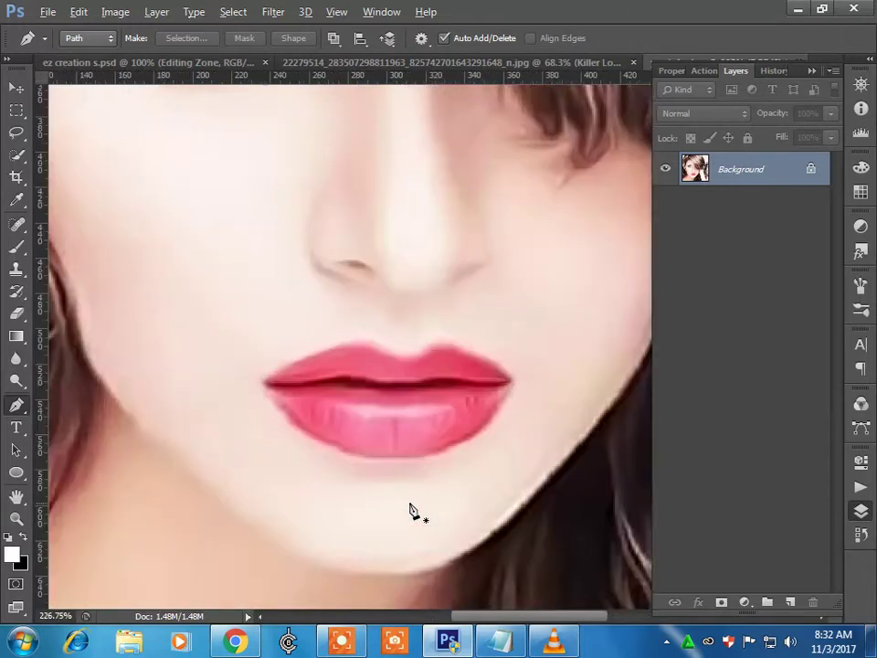
click(179, 313)
drag(342, 256, 394, 269)
alt+click(342, 256)
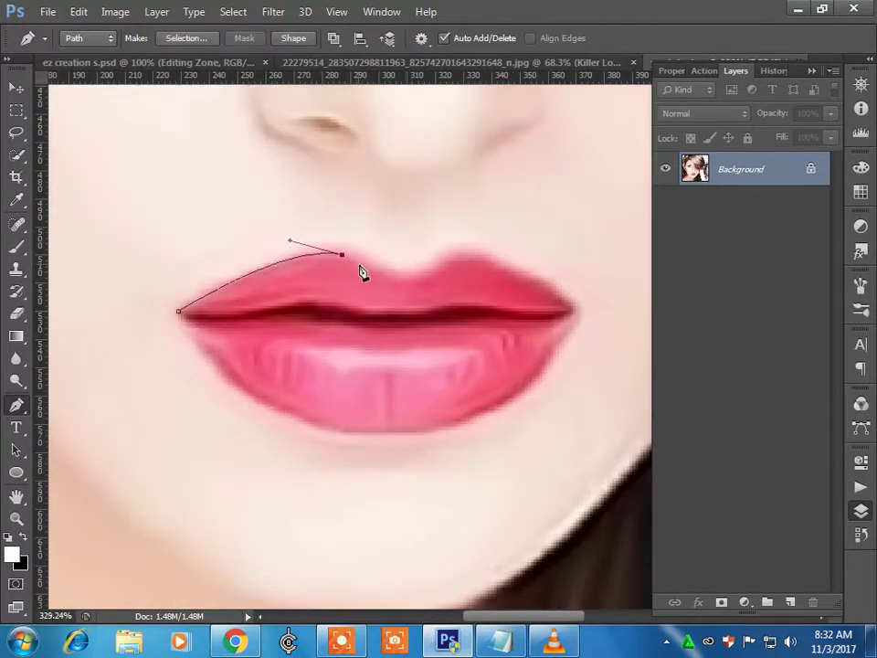
drag(428, 272, 436, 259)
alt+click(427, 271)
drag(297, 418, 80, 351)
alt+click(292, 417)
drag(212, 354, 196, 318)
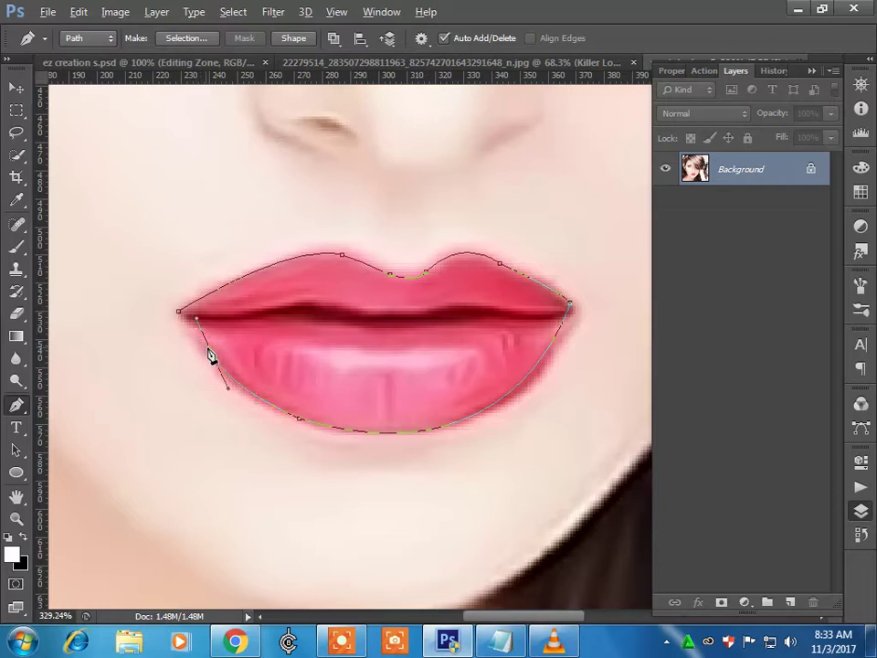
- Turn the lip path into a selection and copy the lips to a new layer
right_click(245, 316)
click(343, 307)
click(518, 187)
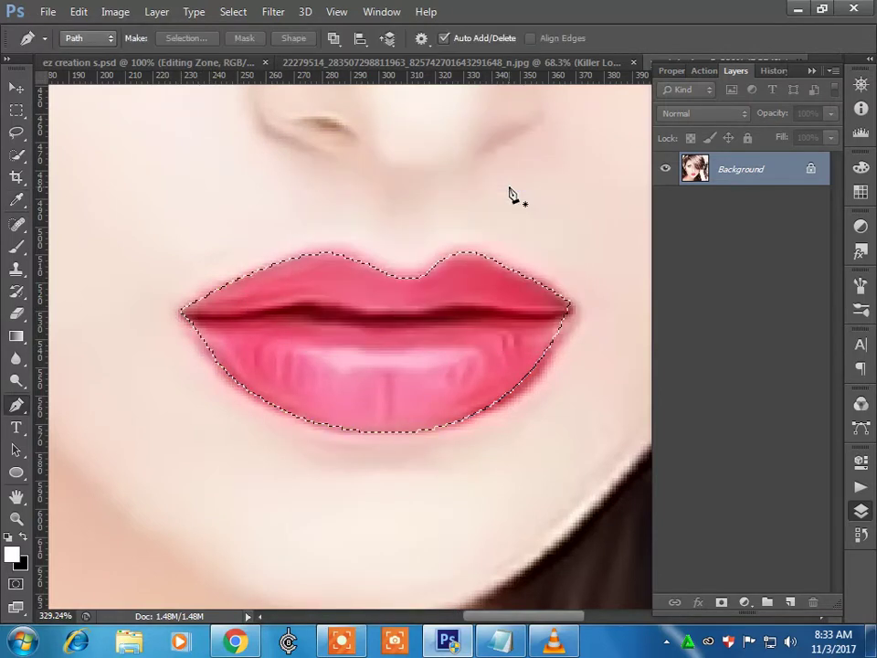
key(ctrl+j)
- Select the pixels of the lips layer and recolour them using Hue/Saturation with hue -9 and saturation about +33
right_click(716, 174)
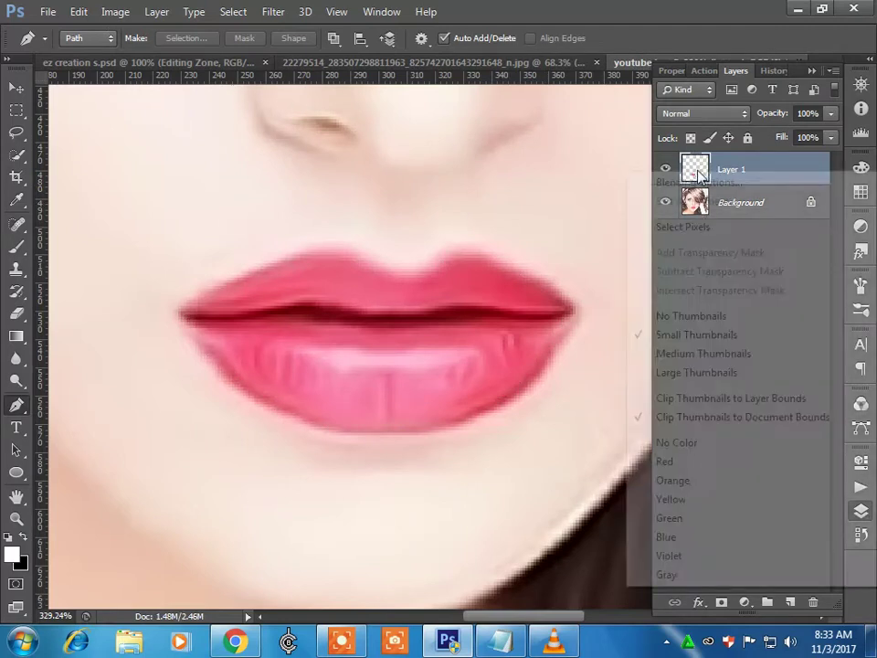
click(691, 224)
click(117, 11)
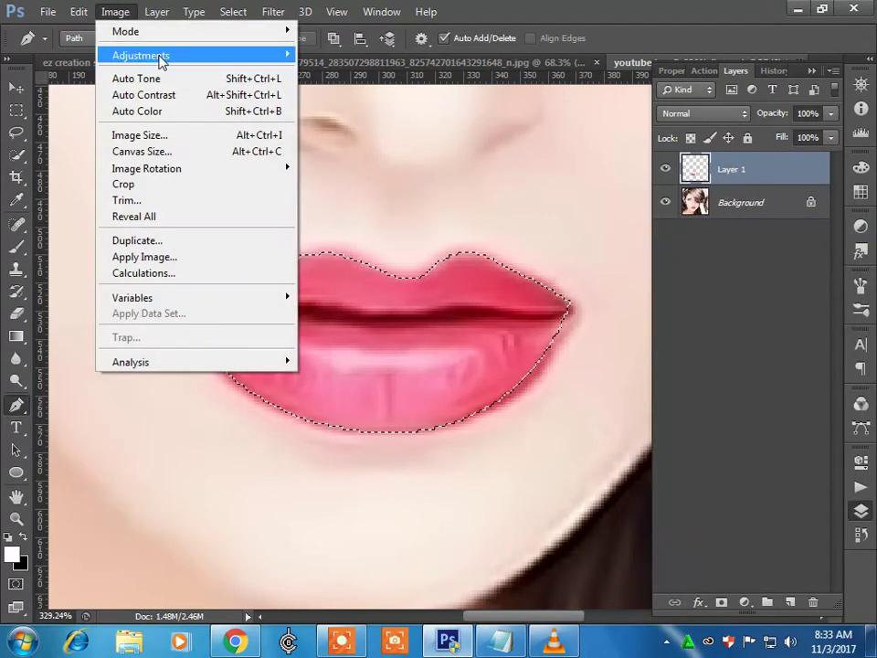
mouse_move(164, 55)
click(382, 144)
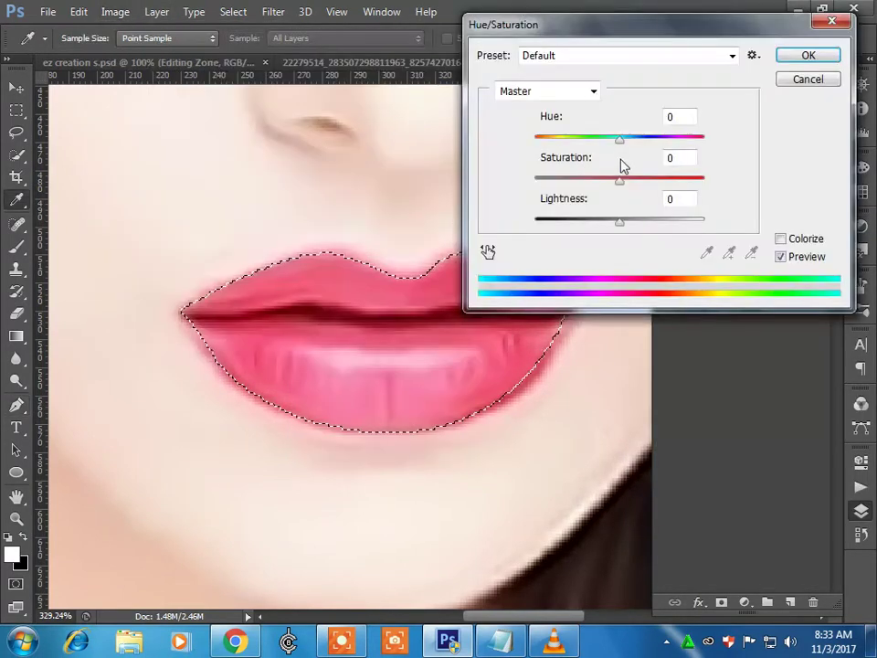
drag(595, 137, 649, 182)
drag(695, 115, 574, 145)
key(Up)
key(Up)
key(Up)
key(Up)
key(Up)
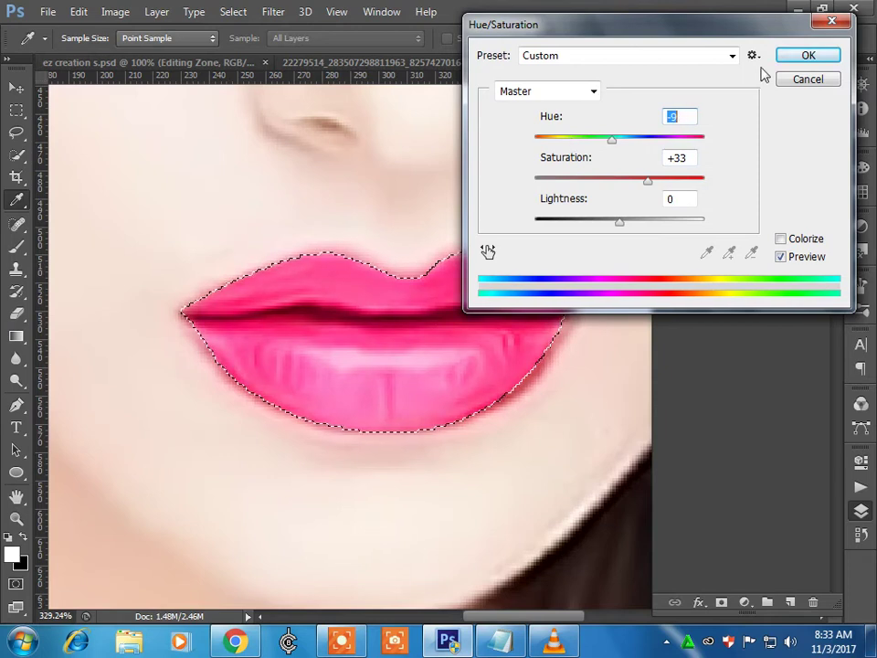
click(648, 186)
click(786, 62)
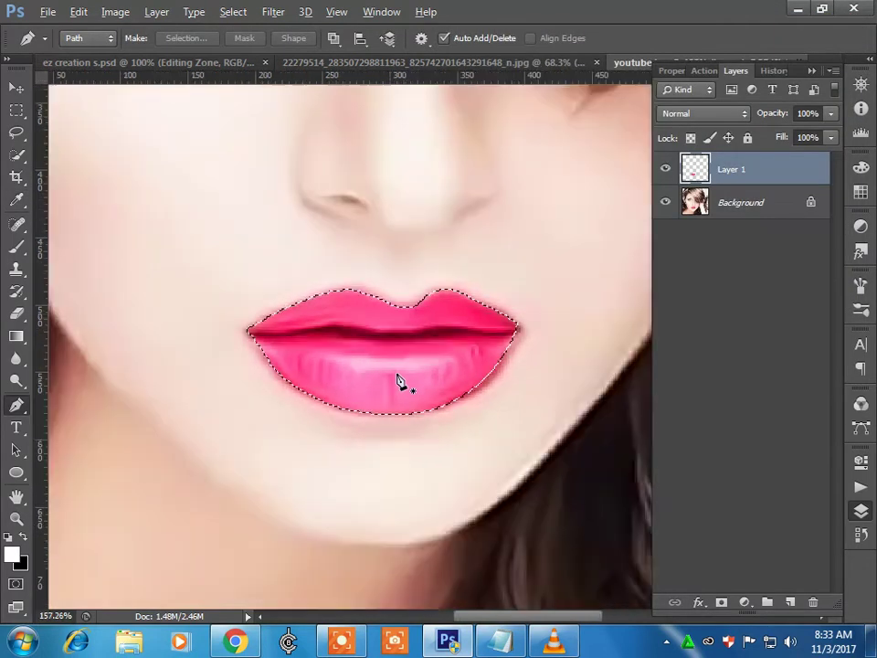
- Remove the selection around the lips
scroll(399, 379, down, 4)
right_click(387, 332)
click(22, 145)
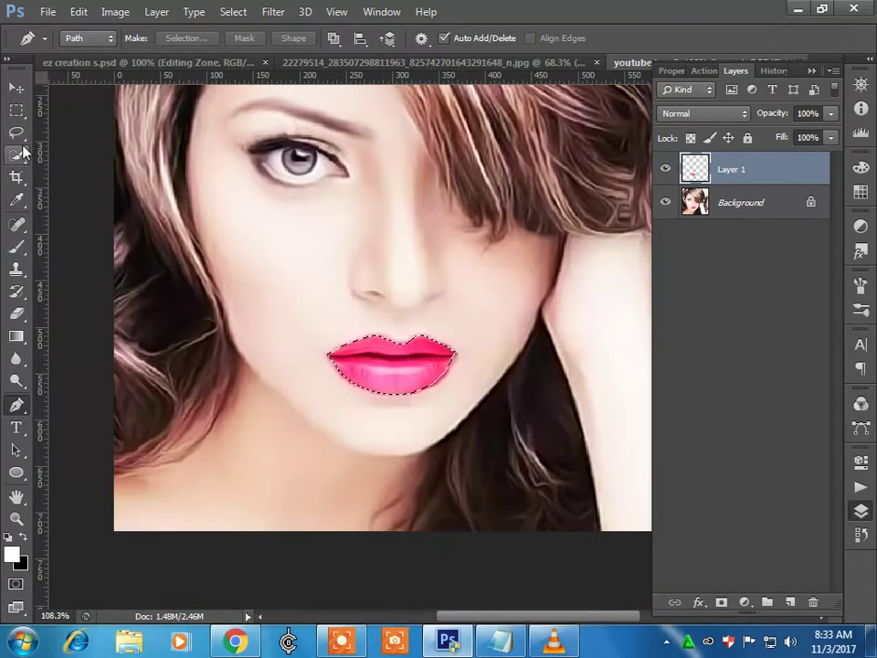
click(20, 154)
right_click(198, 176)
click(237, 185)
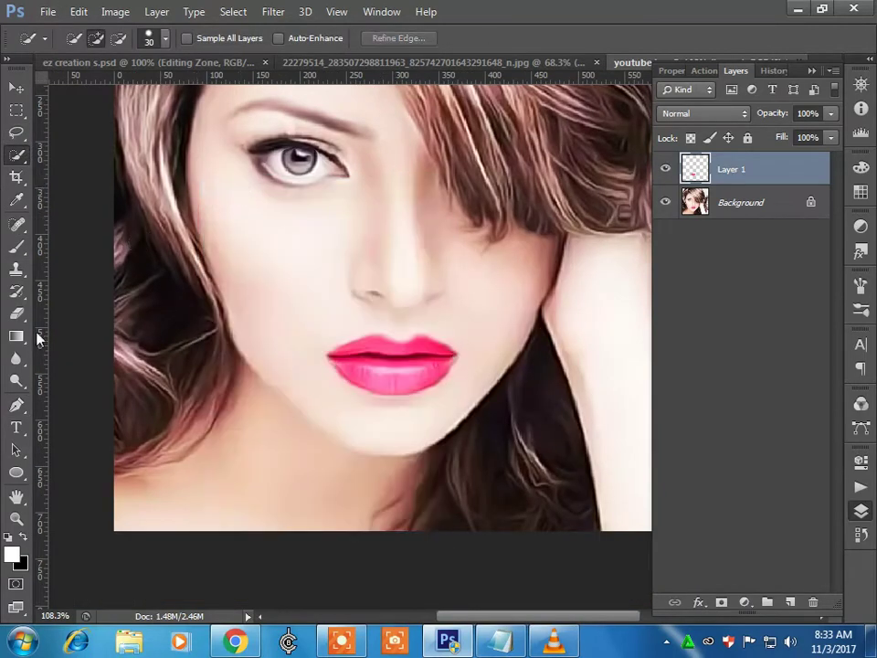
- Trace the iris of the visible eye with the Pen tool and turn the path into a selection
key(p)
scroll(304, 150, up, 5)
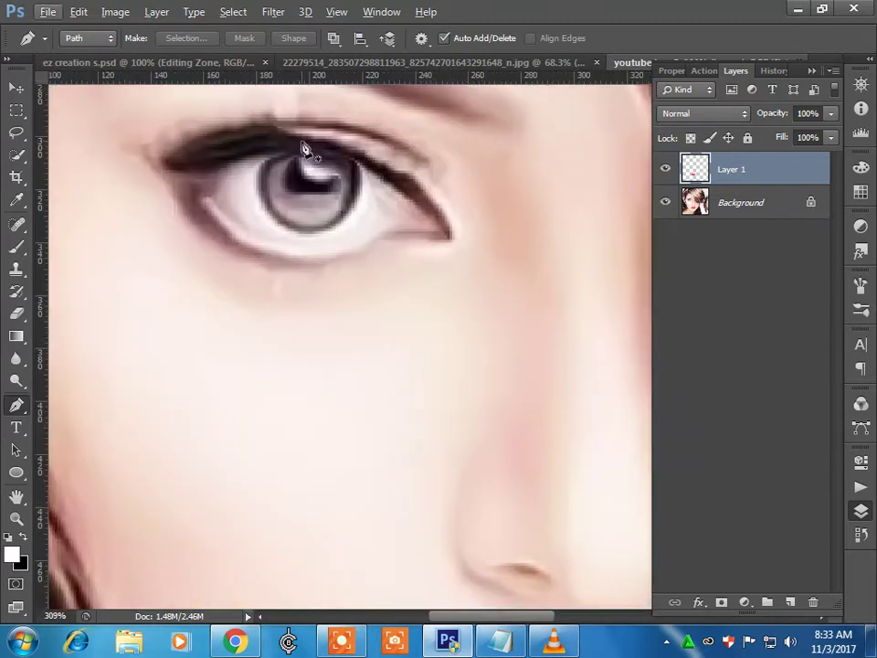
click(269, 164)
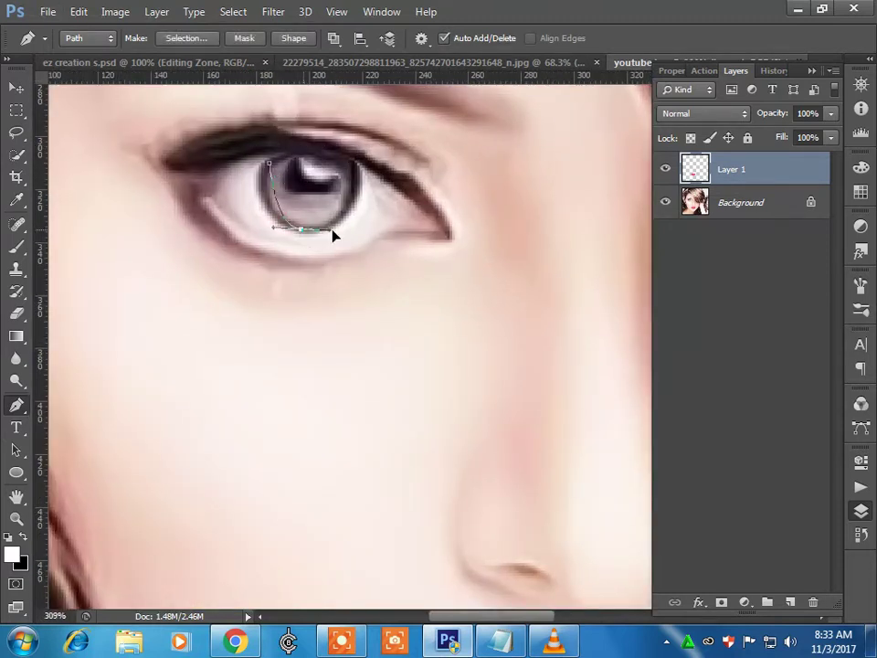
drag(352, 235, 355, 238)
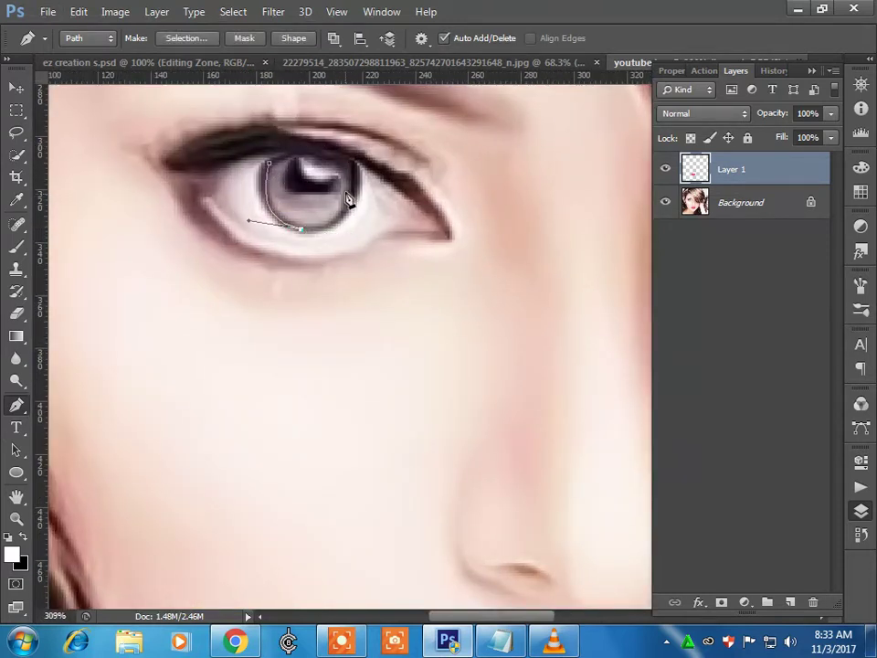
drag(354, 167, 339, 94)
drag(270, 166, 220, 187)
right_click(274, 188)
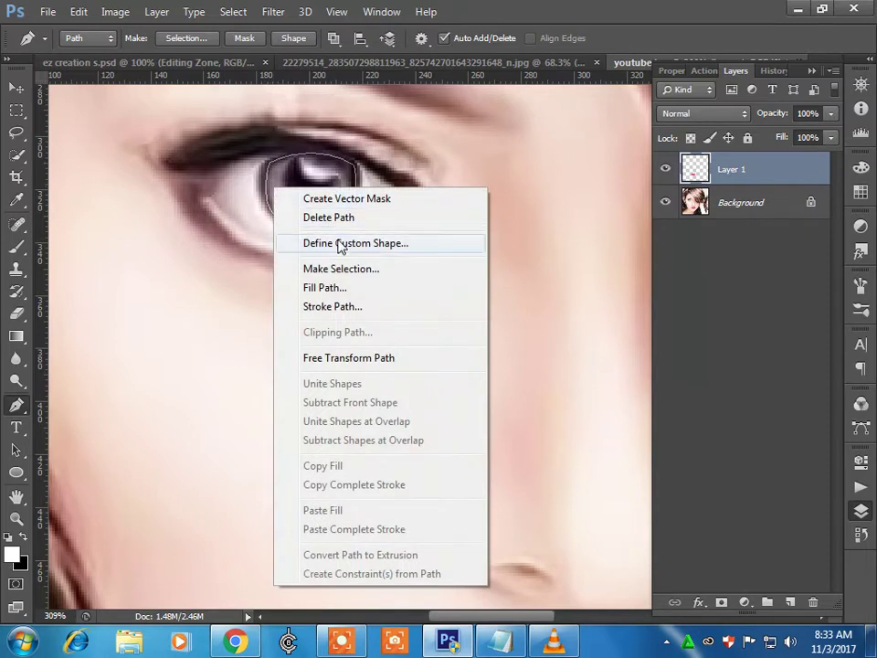
click(341, 269)
click(521, 186)
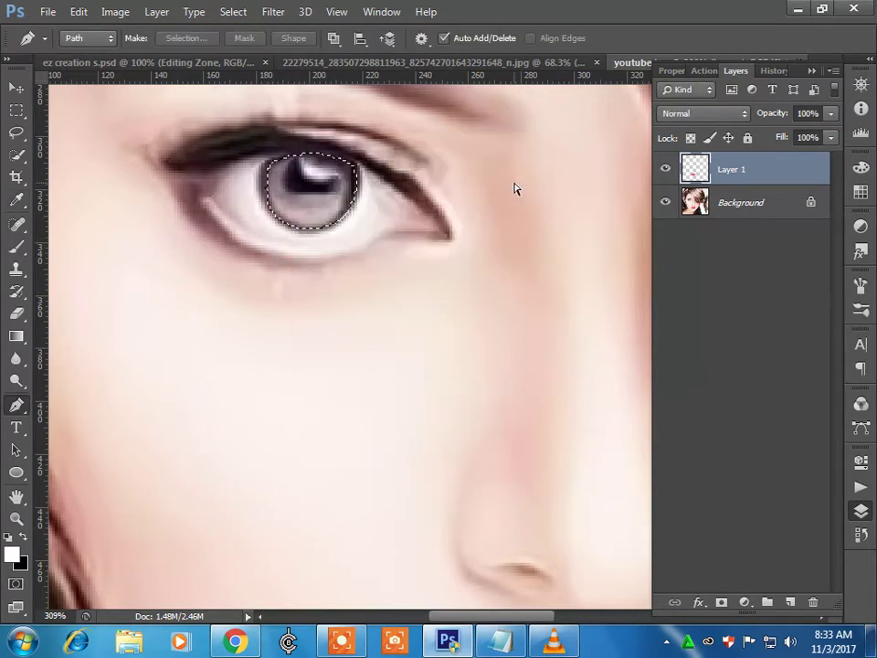
- Copy the selected iris from the Background layer to a new layer
key(ctrl+j)
click(285, 218)
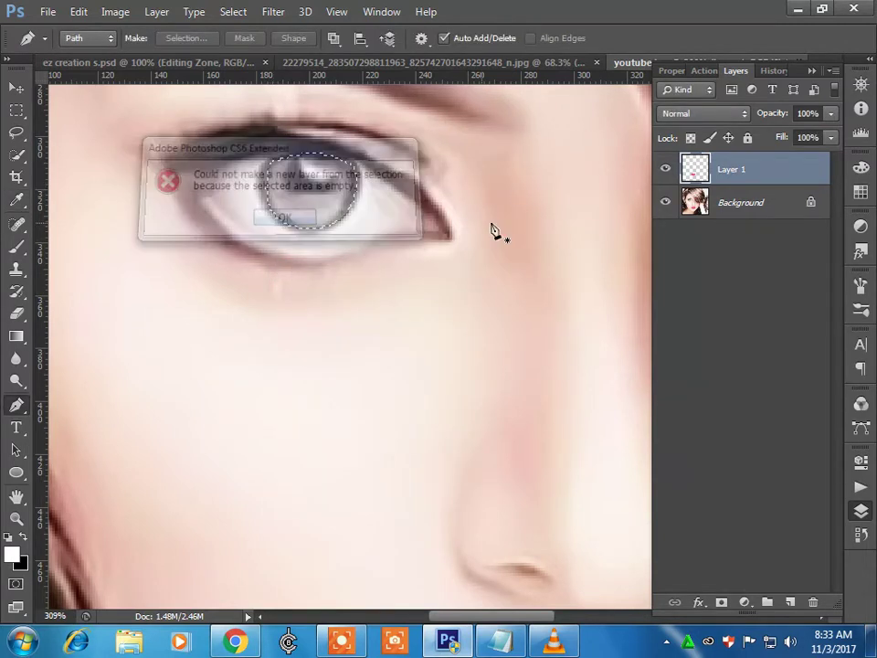
click(740, 202)
key(ctrl+j)
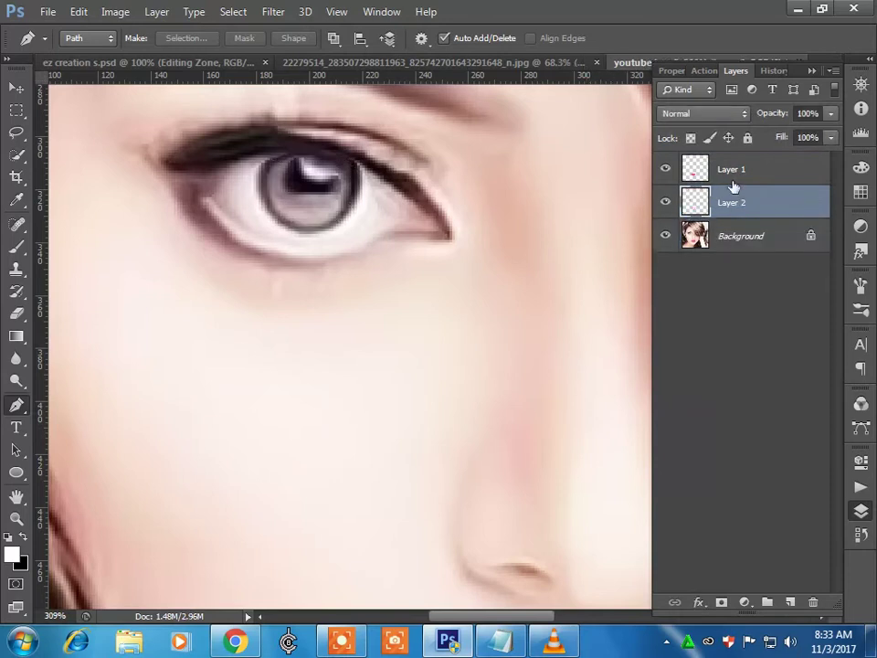
- Select the iris layer's pixels and recolour them using Hue/Saturation with hue -180 and saturation about +40
right_click(696, 203)
click(660, 260)
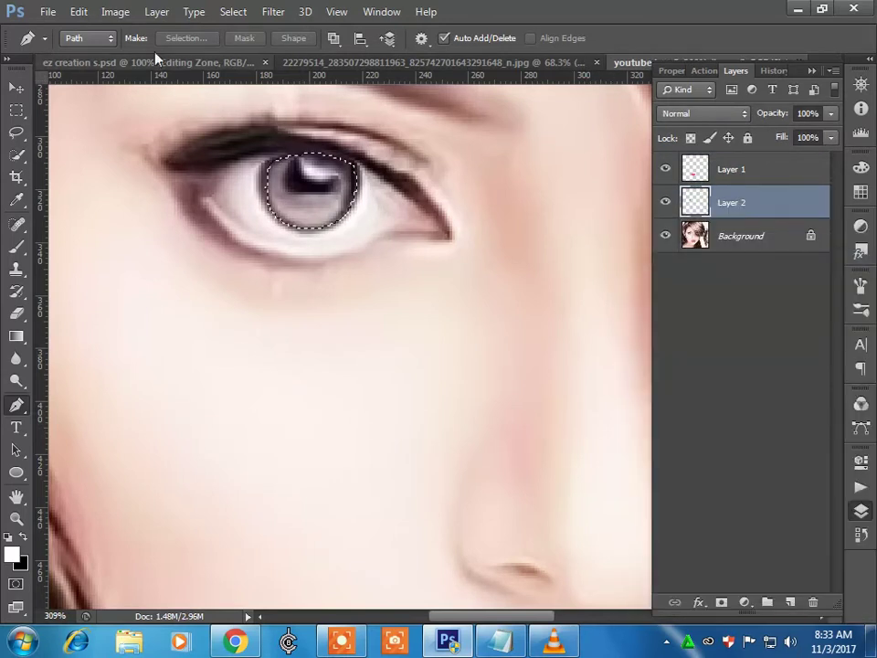
click(115, 11)
mouse_move(164, 67)
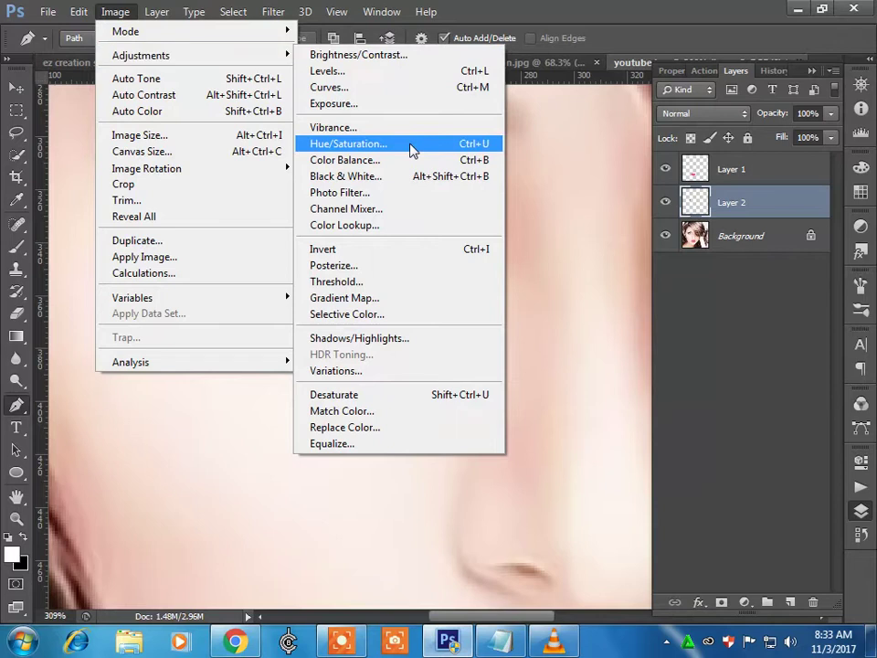
click(412, 147)
drag(619, 140, 493, 149)
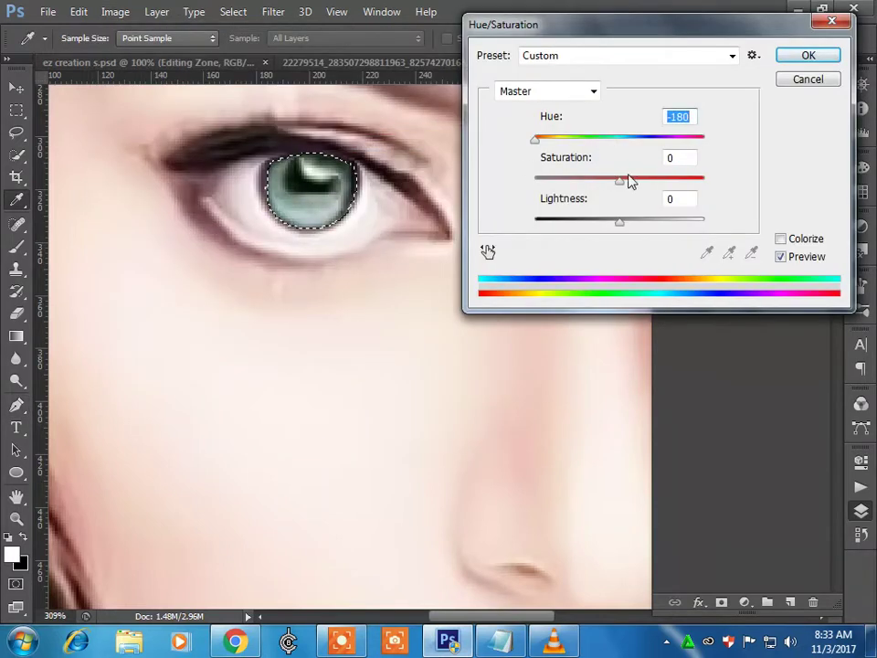
drag(619, 179, 645, 181)
click(784, 60)
key(p)
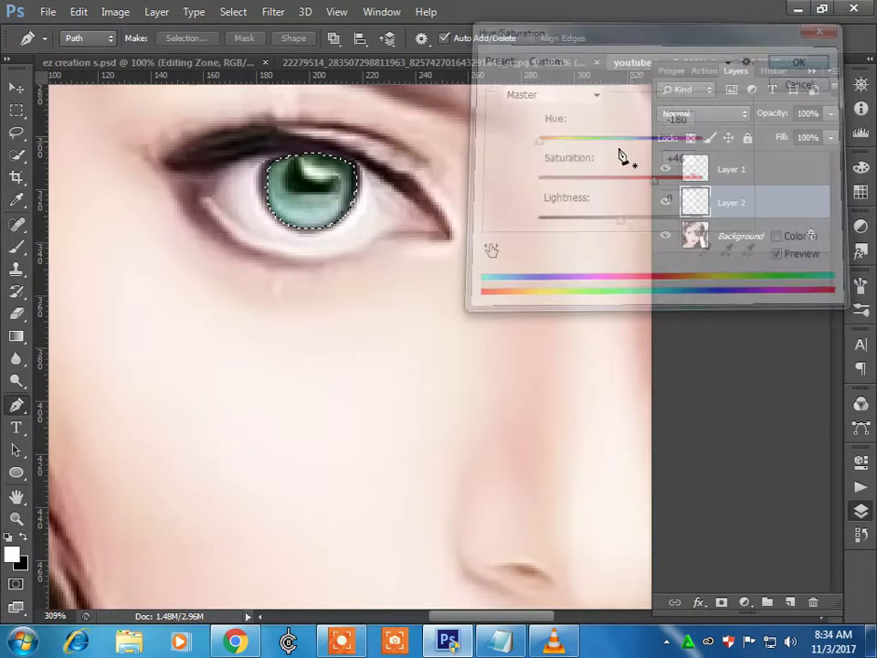
- Remove the selection around the iris
click(16, 154)
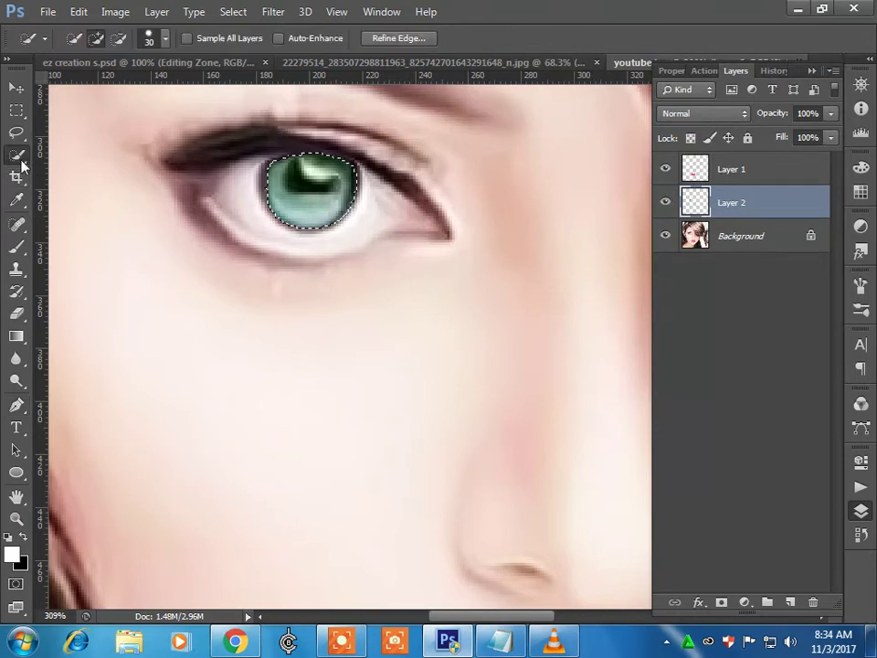
right_click(250, 198)
click(265, 203)
scroll(245, 176, down, 6)
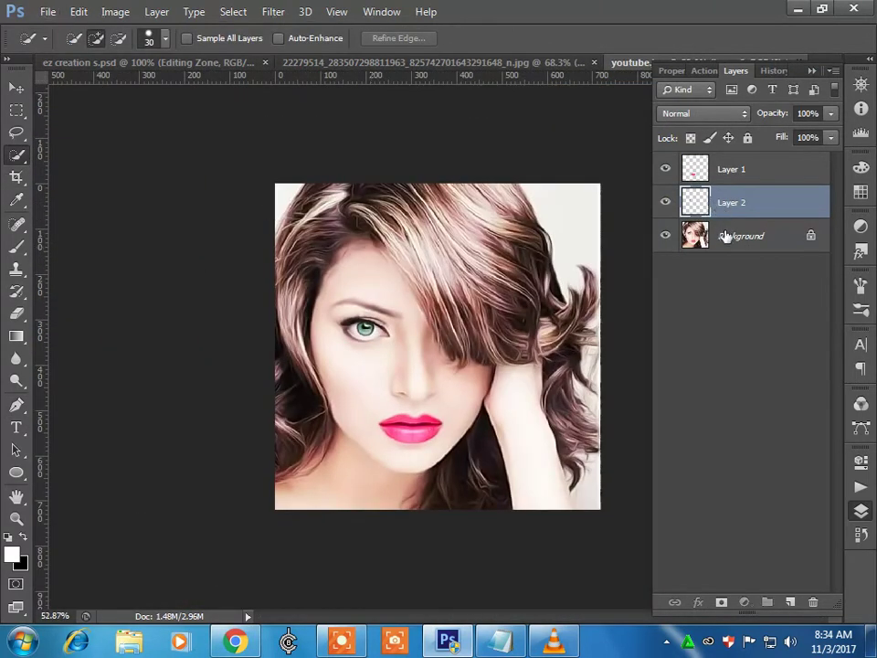
- Select all of the hair on the Background layer with Quick Selection and copy it to a new layer
click(724, 236)
mouse_move(463, 237)
mouse_down()
mouse_move(403, 224)
mouse_move(437, 275)
mouse_move(381, 228)
mouse_move(336, 223)
mouse_move(314, 238)
mouse_move(300, 271)
mouse_move(320, 215)
mouse_move(304, 242)
mouse_move(301, 268)
mouse_move(301, 242)
mouse_move(284, 283)
mouse_move(303, 280)
mouse_move(289, 462)
mouse_move(313, 417)
mouse_move(311, 452)
mouse_move(305, 229)
mouse_up()
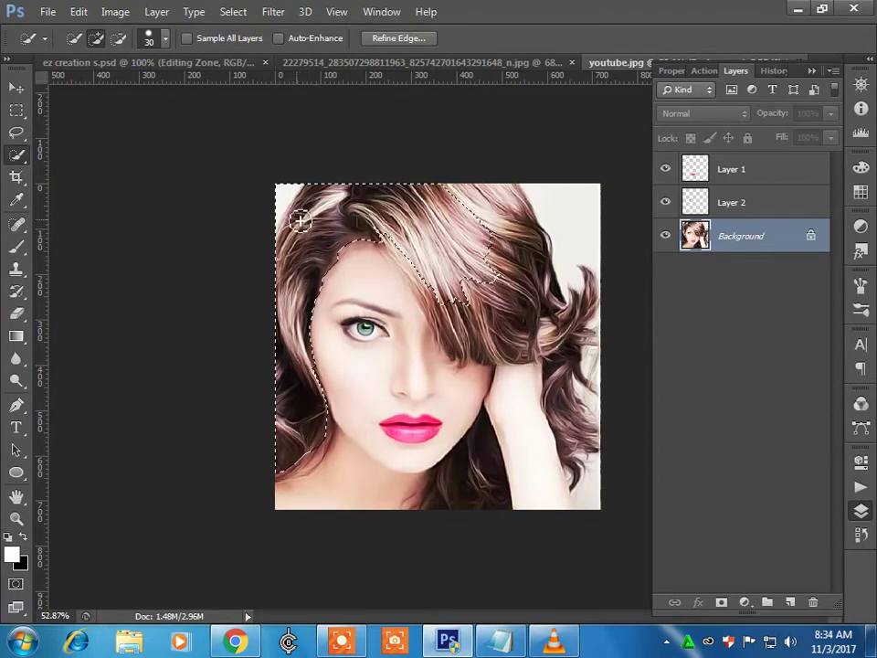
alt+click(272, 220)
mouse_move(476, 208)
mouse_down()
mouse_move(514, 228)
mouse_move(514, 242)
mouse_move(493, 197)
mouse_move(520, 213)
mouse_move(522, 293)
mouse_move(471, 289)
mouse_move(508, 340)
mouse_move(447, 315)
mouse_move(479, 351)
mouse_move(426, 270)
mouse_move(412, 265)
mouse_move(473, 342)
mouse_move(474, 332)
mouse_move(454, 337)
mouse_move(503, 342)
mouse_move(493, 352)
mouse_move(504, 355)
mouse_move(572, 337)
mouse_move(581, 465)
mouse_up()
drag(481, 474, 456, 521)
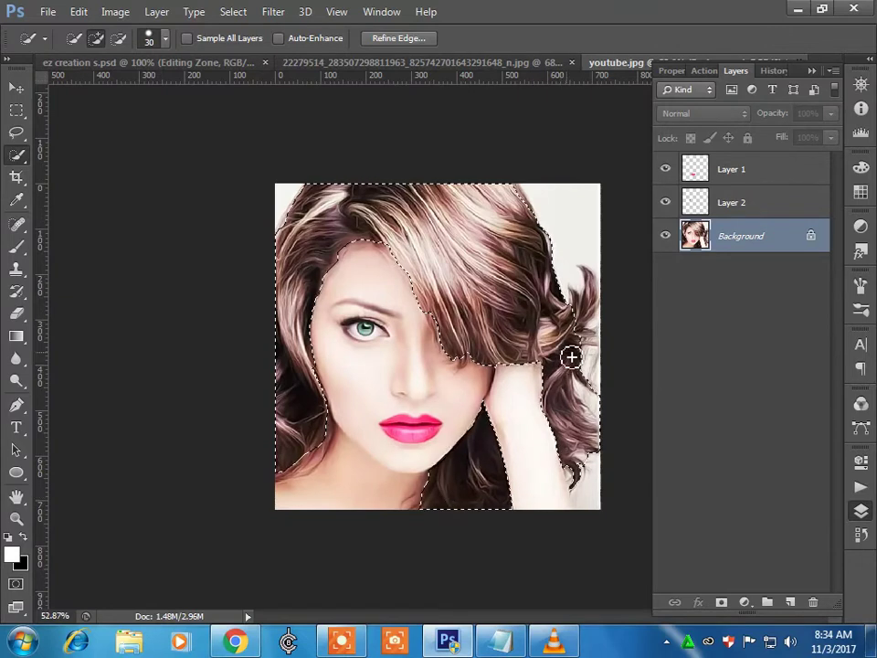
mouse_move(591, 298)
mouse_down()
mouse_move(592, 246)
mouse_move(573, 257)
mouse_up()
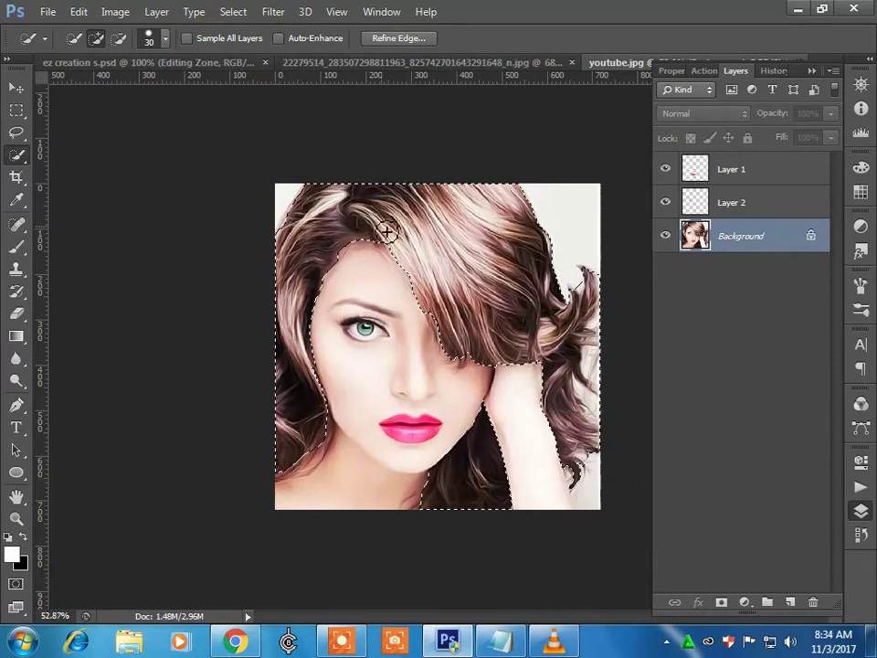
key(ctrl+j)
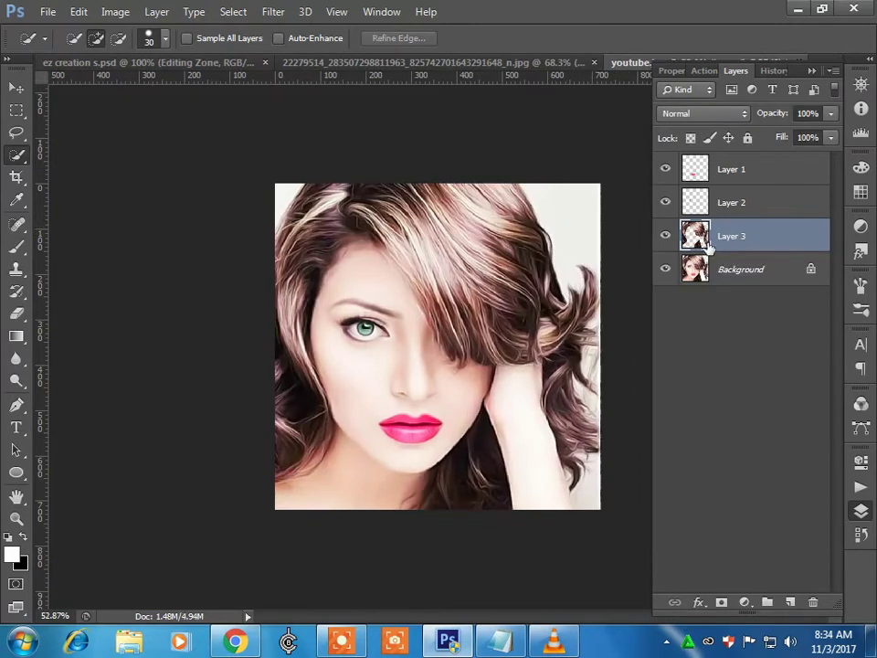
- Load the hair layer's pixels as a selection and fill it with a solid yellow gradient
right_click(705, 242)
click(665, 263)
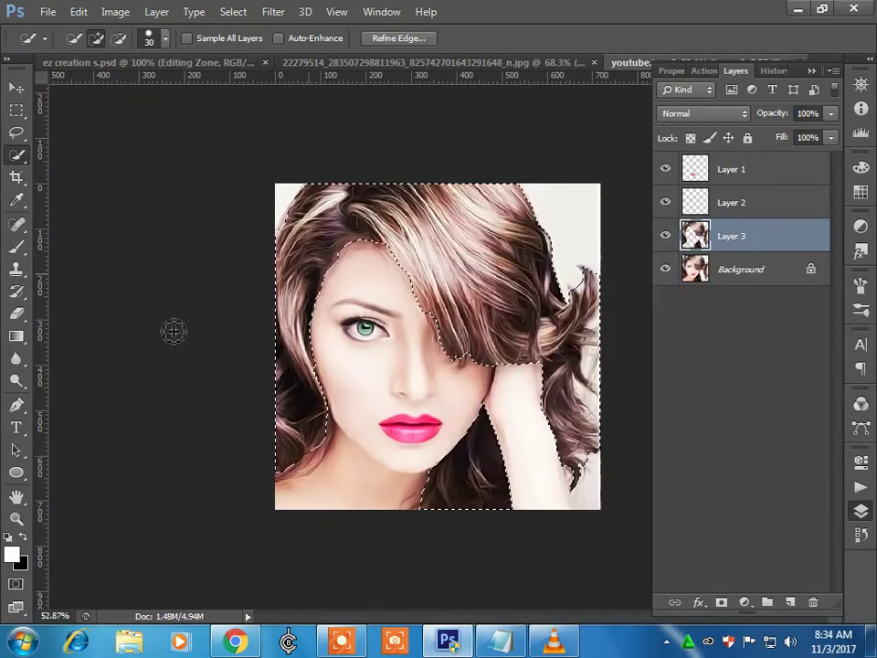
click(5, 335)
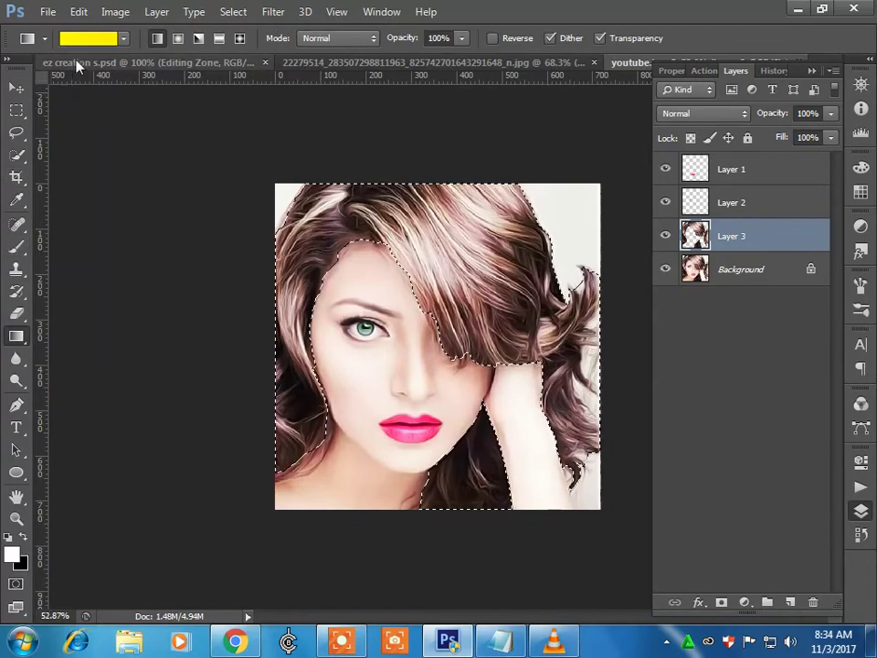
click(64, 37)
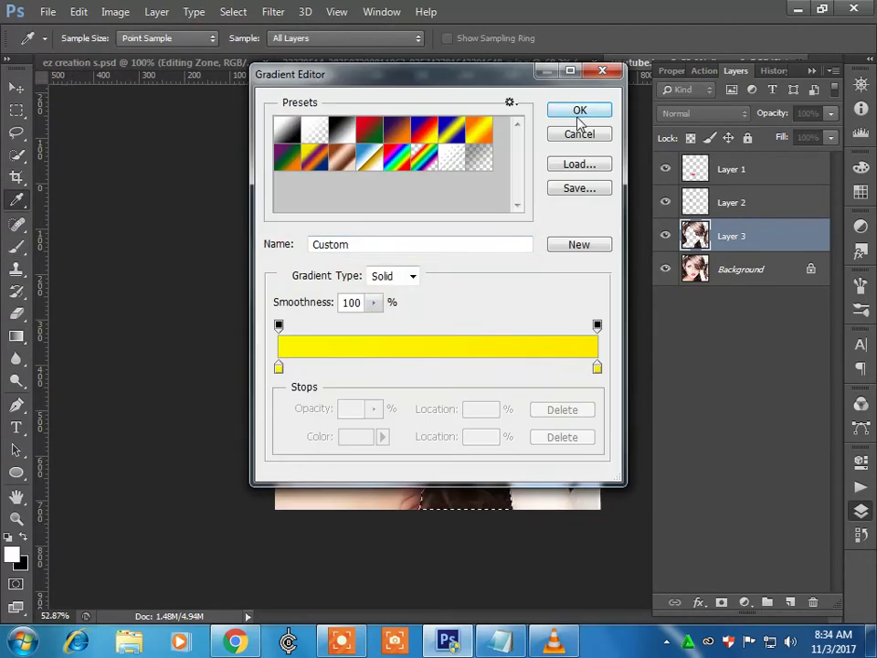
click(580, 115)
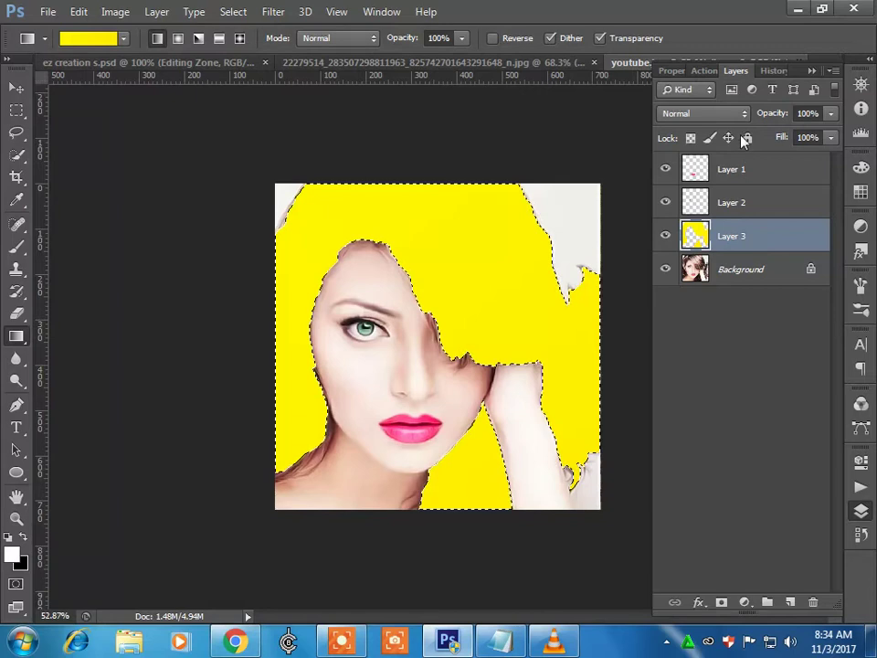
- Set the yellow hair layer's blend mode to Overlay and its opacity to 15%
click(722, 114)
click(722, 336)
click(830, 113)
drag(788, 139, 758, 137)
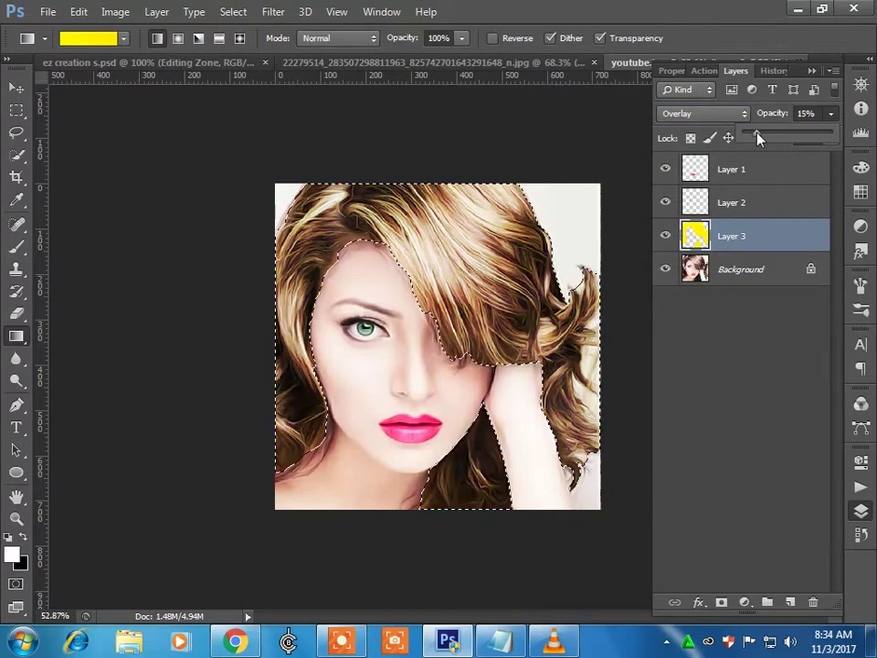
click(829, 117)
- Remove the selection around the hair, keeping the yellow hair layer active
click(703, 271)
click(699, 239)
click(22, 154)
right_click(539, 258)
click(560, 269)
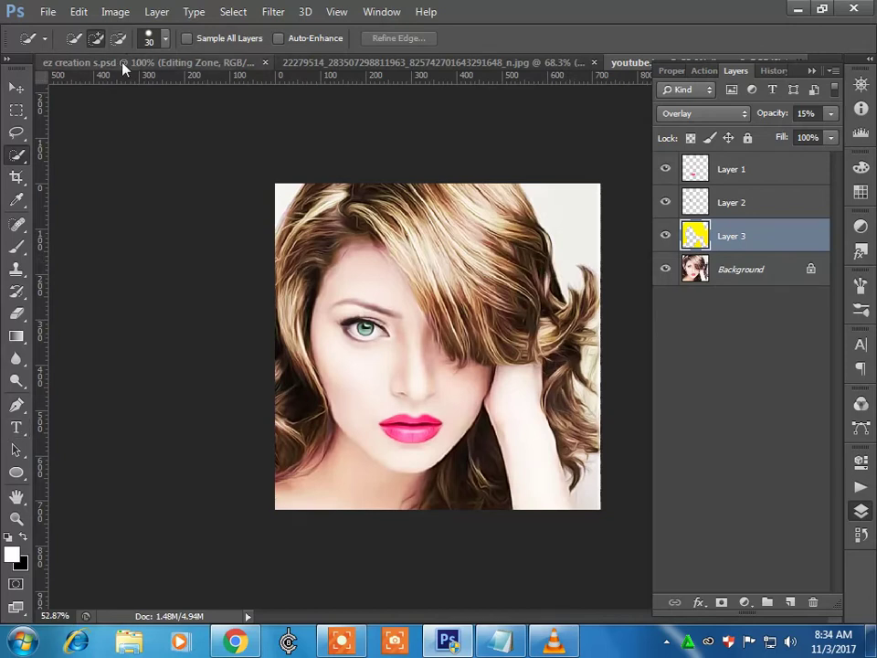
- Copy the Editing Zone watermark layer from ez creation s.psd into the youtube.jpg portrait
click(121, 64)
click(20, 87)
drag(294, 301, 575, 31)
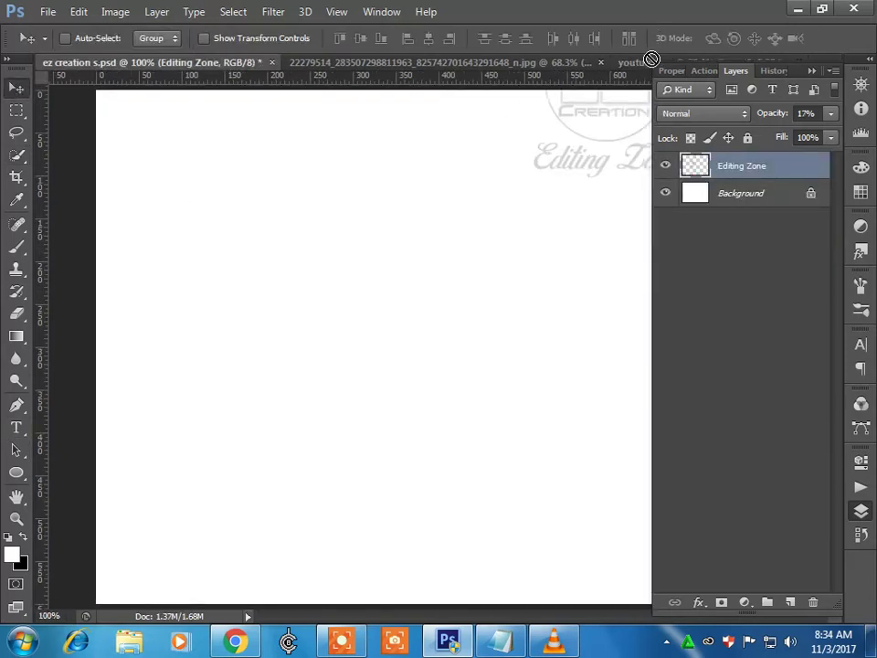
drag(637, 62, 548, 227)
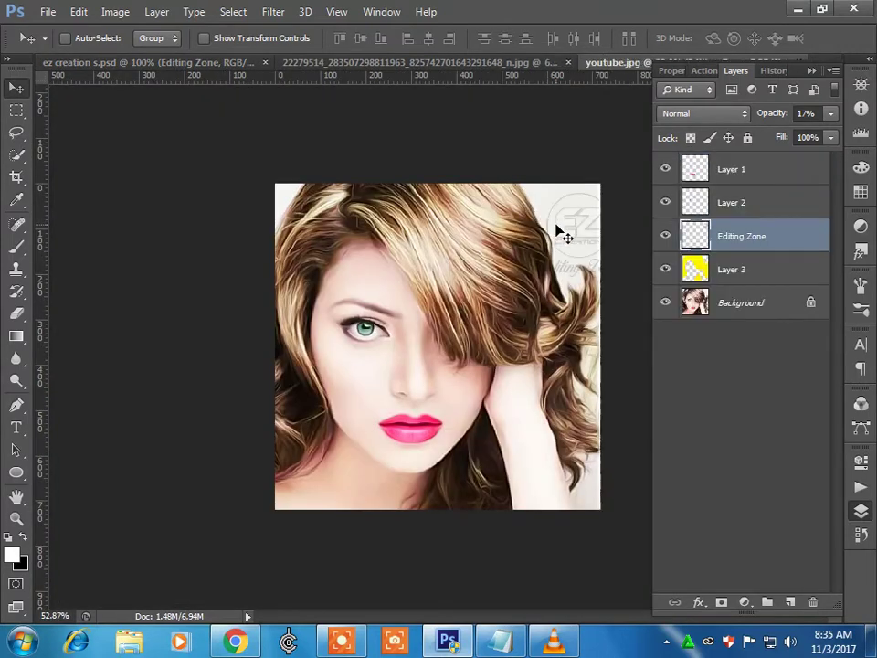
- Scale the Editing Zone watermark to about 51% and place it in the photo's upper-right corner
key(ctrl+t)
drag(621, 188, 579, 206)
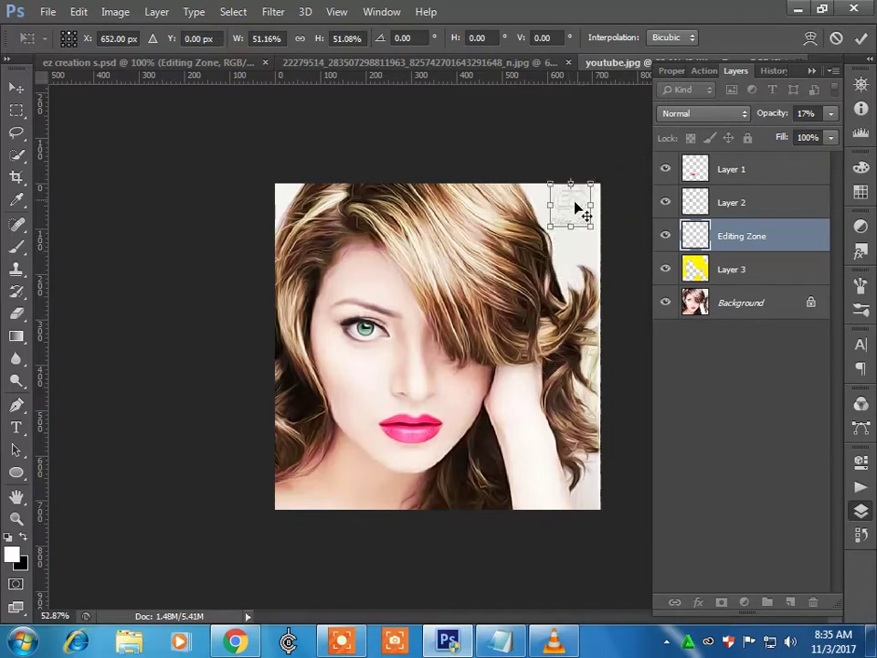
key(Return)
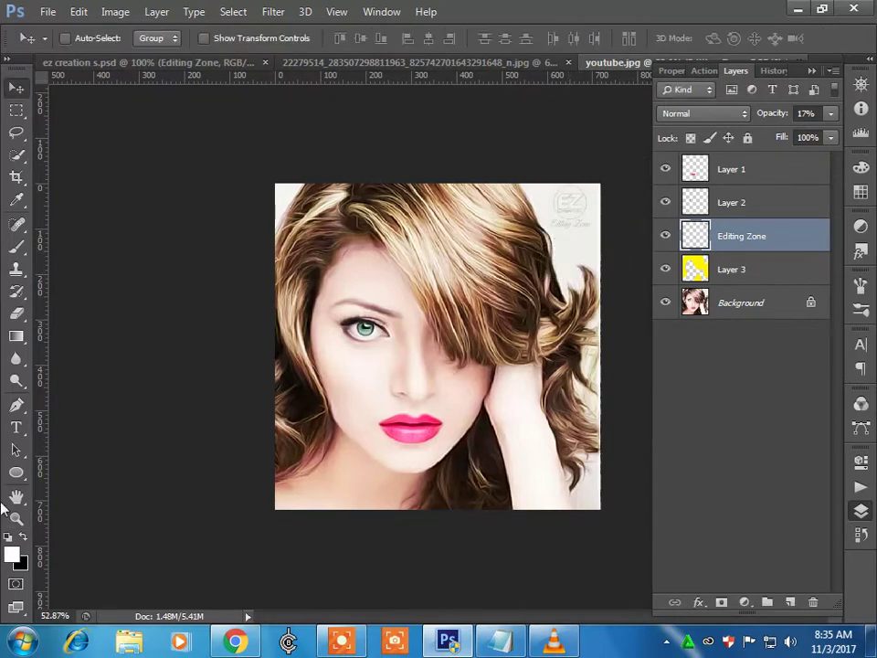
- Add the text "Killer Look" in white 100 pt Slant over the lower part of the portrait
key(t)
click(324, 453)
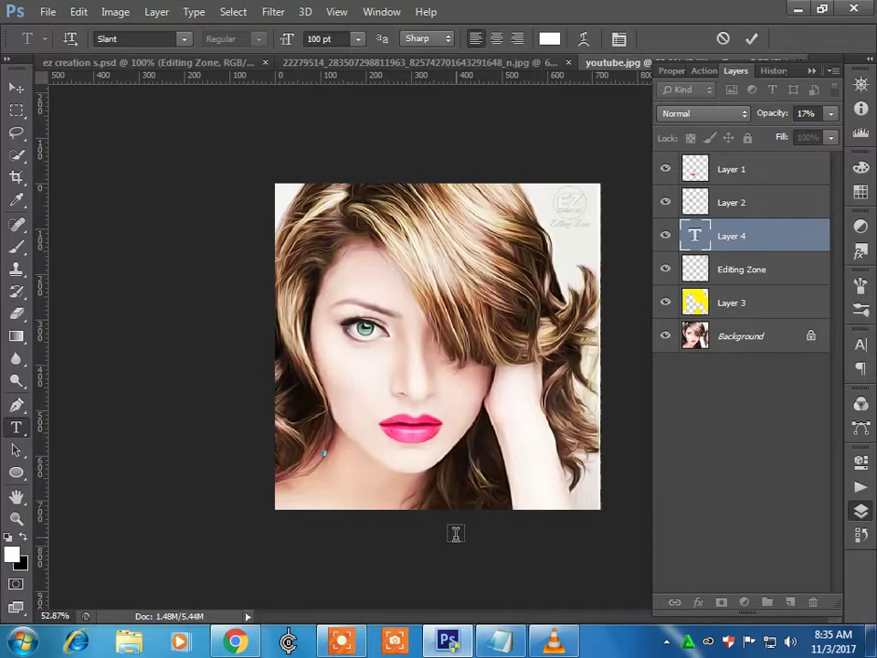
text(KILLER LOOK)
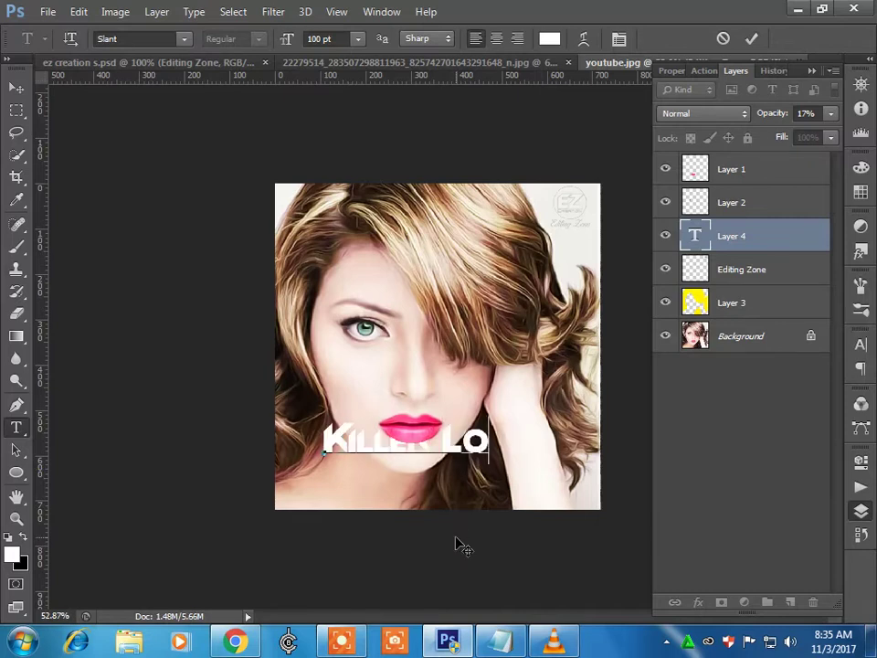
key(ctrl+a)
- Bring the Killer Look text layer above all other layers and position the text along the photo's lower edge, toward the left
click(704, 169)
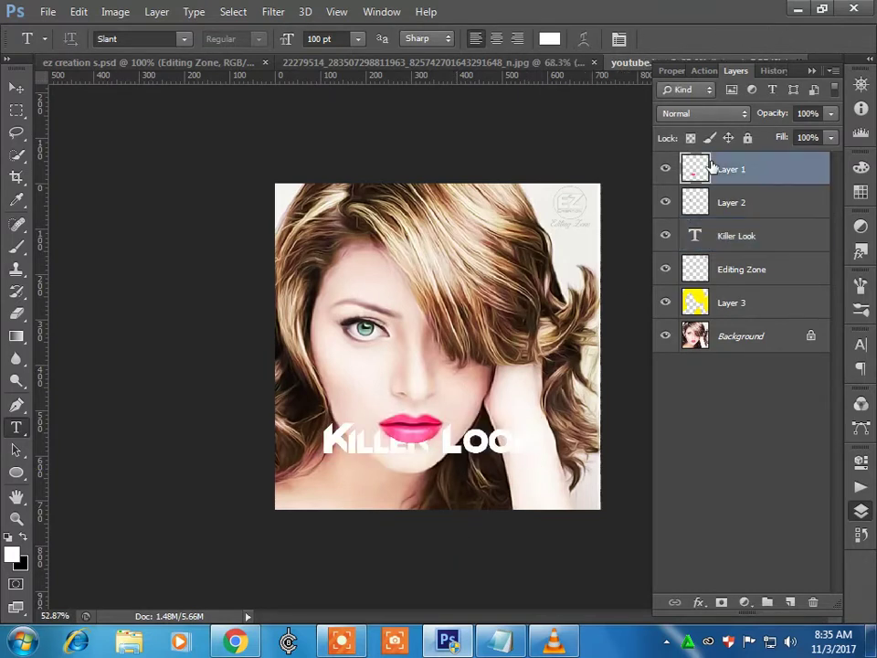
drag(755, 234, 758, 157)
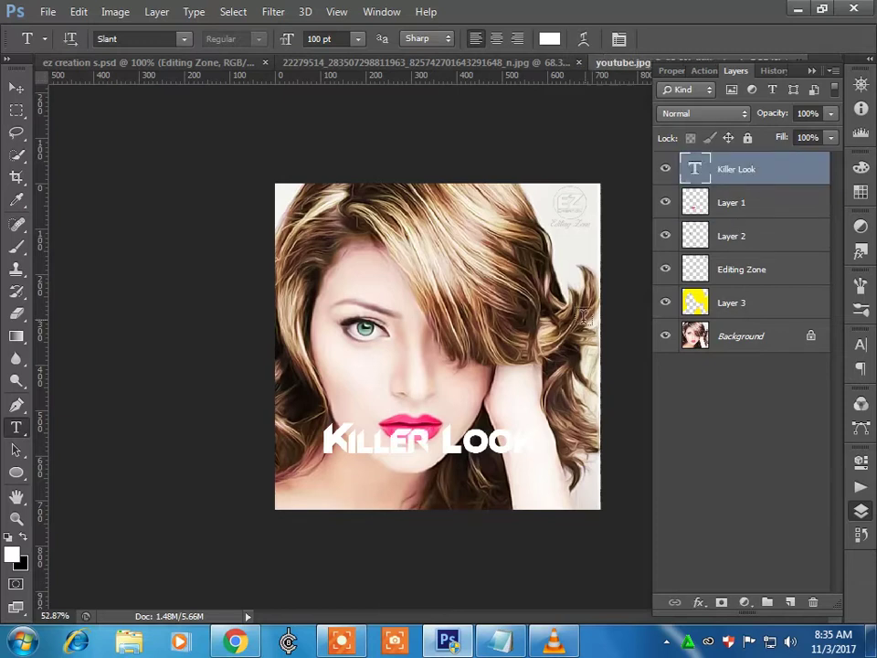
click(16, 87)
drag(475, 329, 439, 417)
- Apply a default Drop Shadow and a Bevel & Emboss with a size of 2 px to the Killer Look text
right_click(687, 176)
click(681, 190)
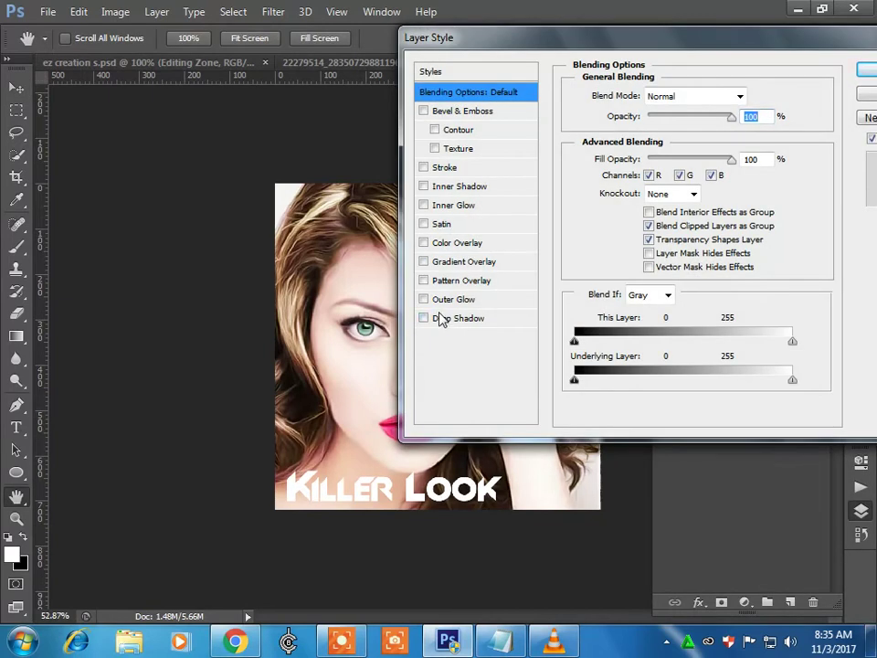
click(440, 317)
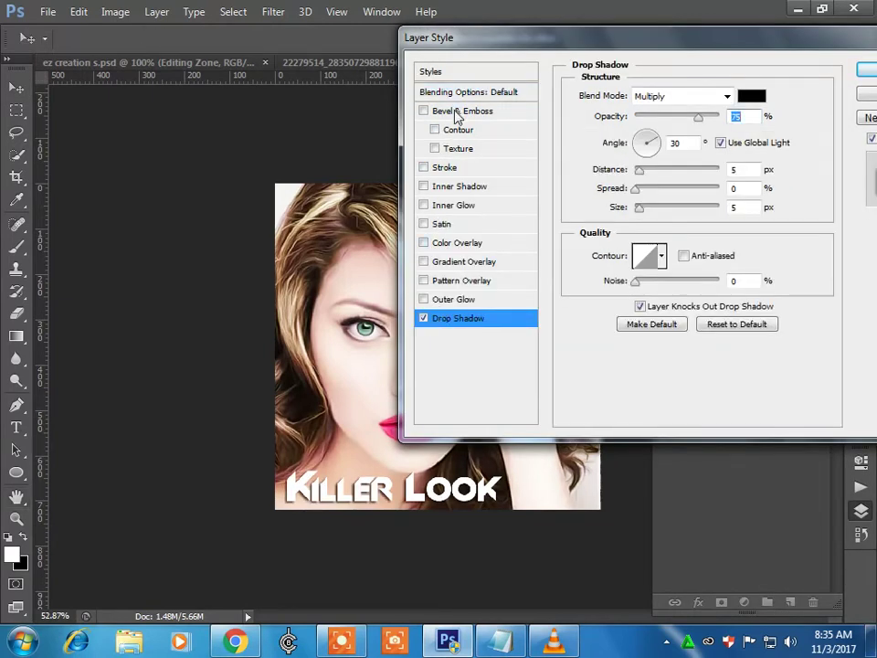
click(457, 110)
key(Down)
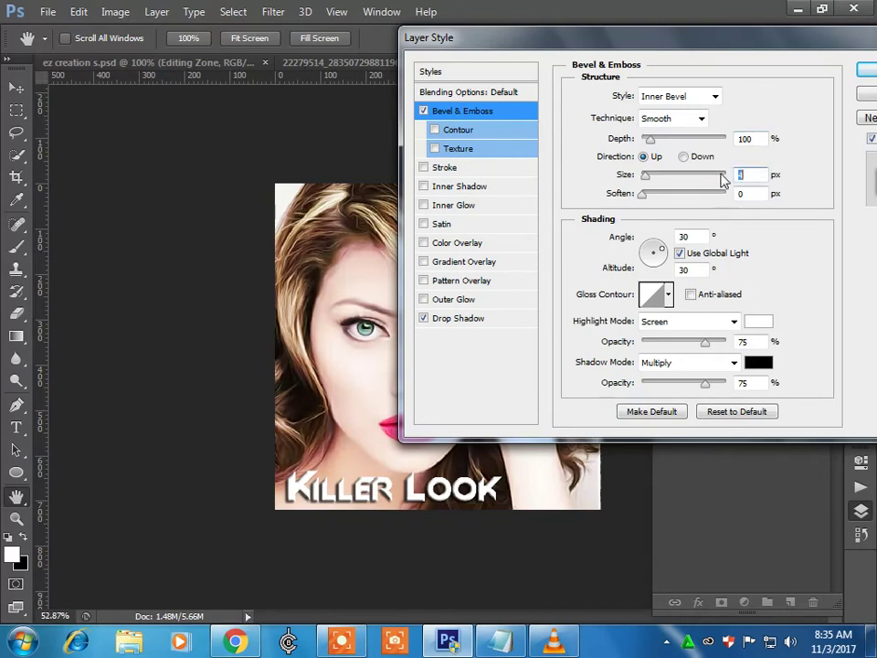
key(Down)
key(Down)
key(Down)
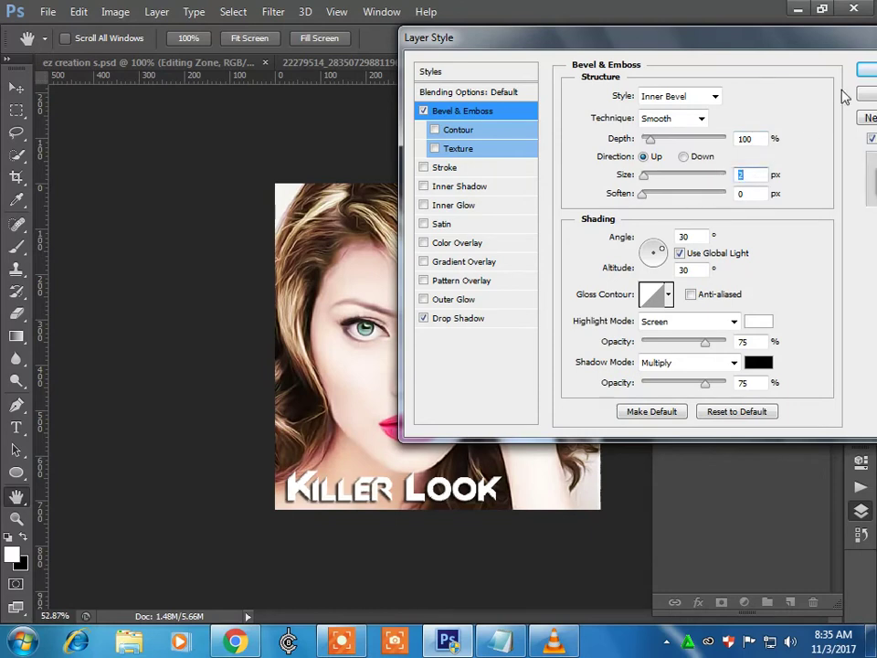
click(860, 74)
- Set the Killer Look text layer's blend mode to Multiply
right_click(698, 167)
click(707, 113)
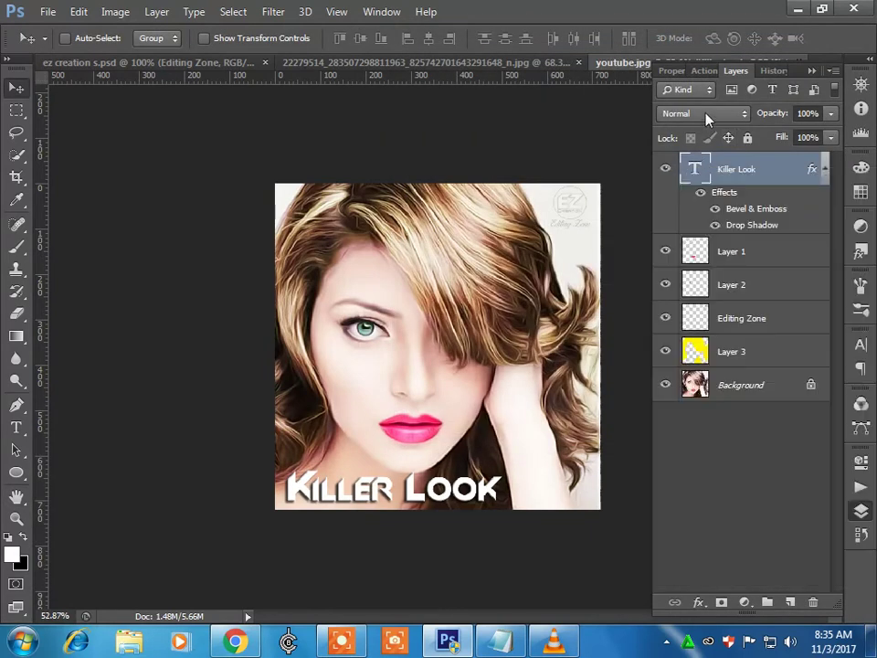
click(690, 186)
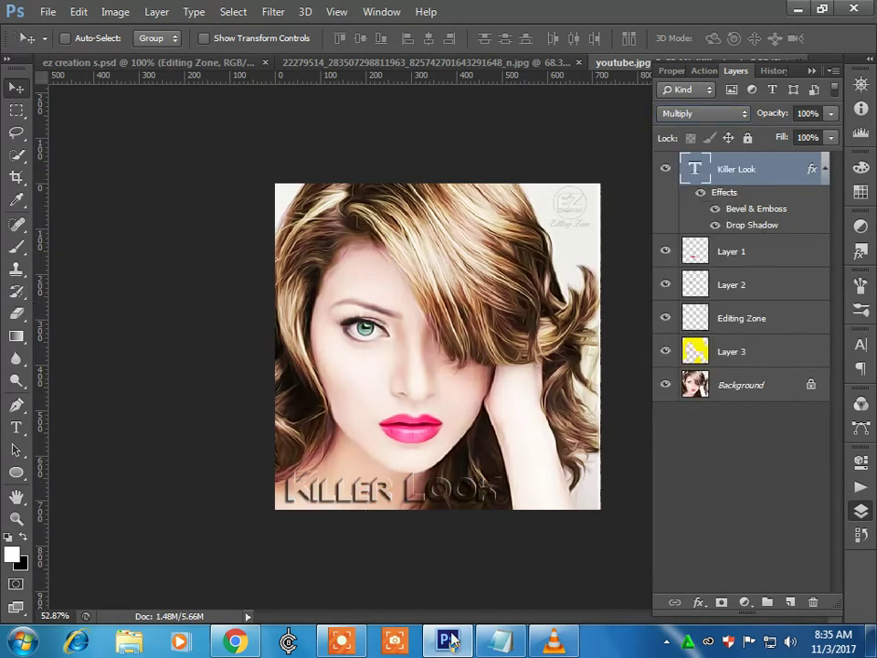
- Switch to the Notepad document and add a line below the existing text starting "Thanks For watching Viedeo If you li"
click(499, 643)
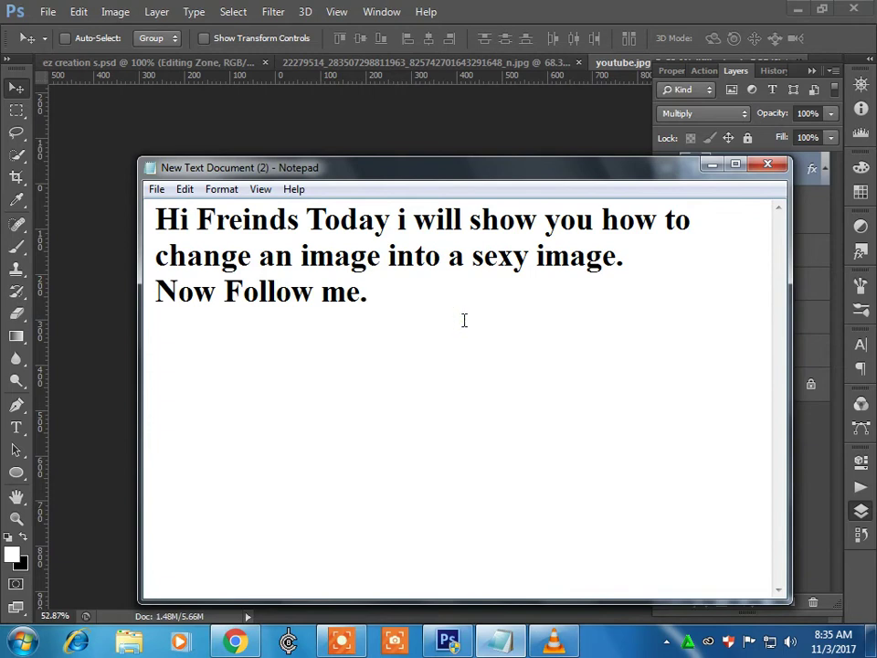
key(Return)
text(Thansk)
key(BackSpace)
text(k)
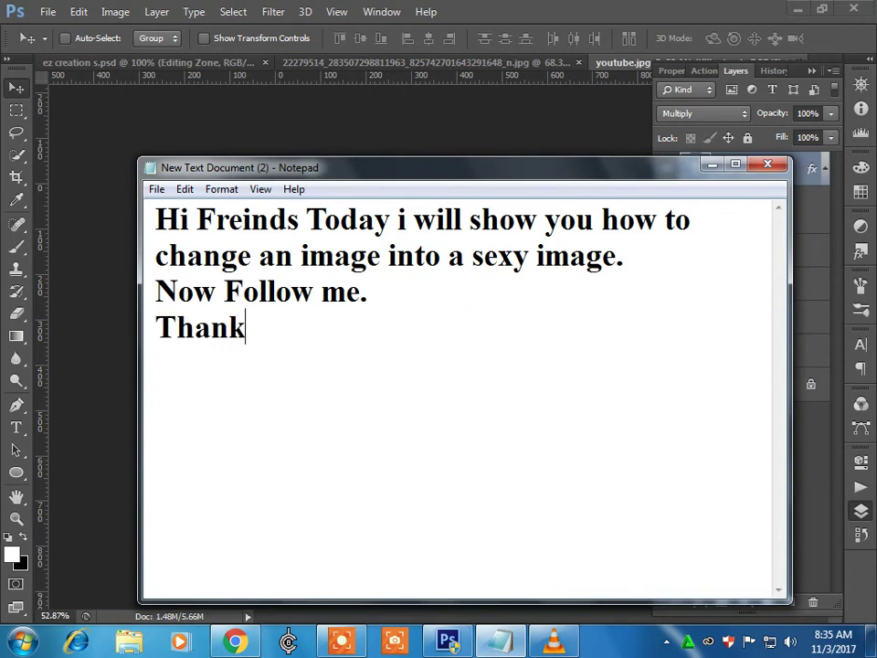
text(s For)
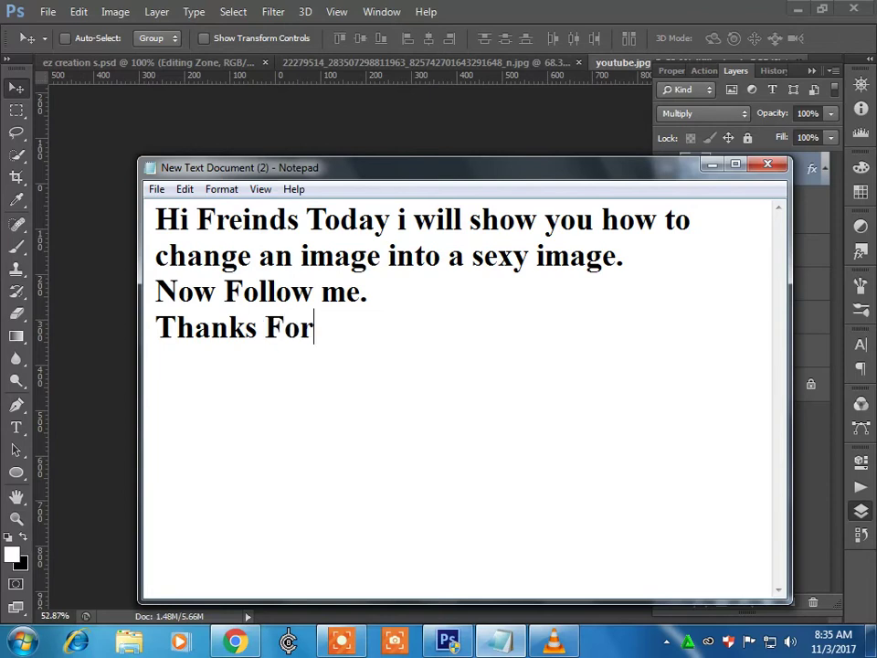
text( watching)
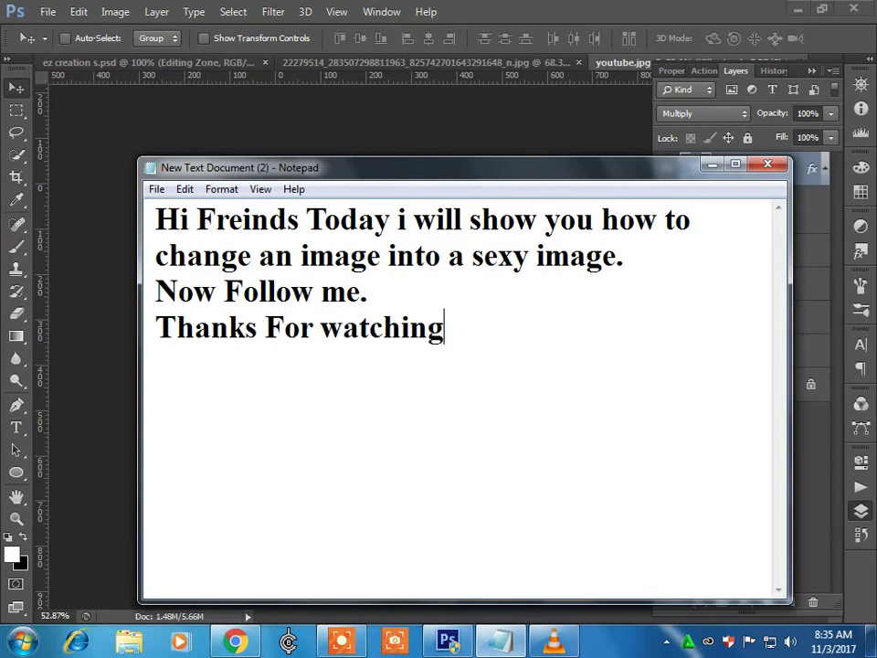
text( Viedeo I)
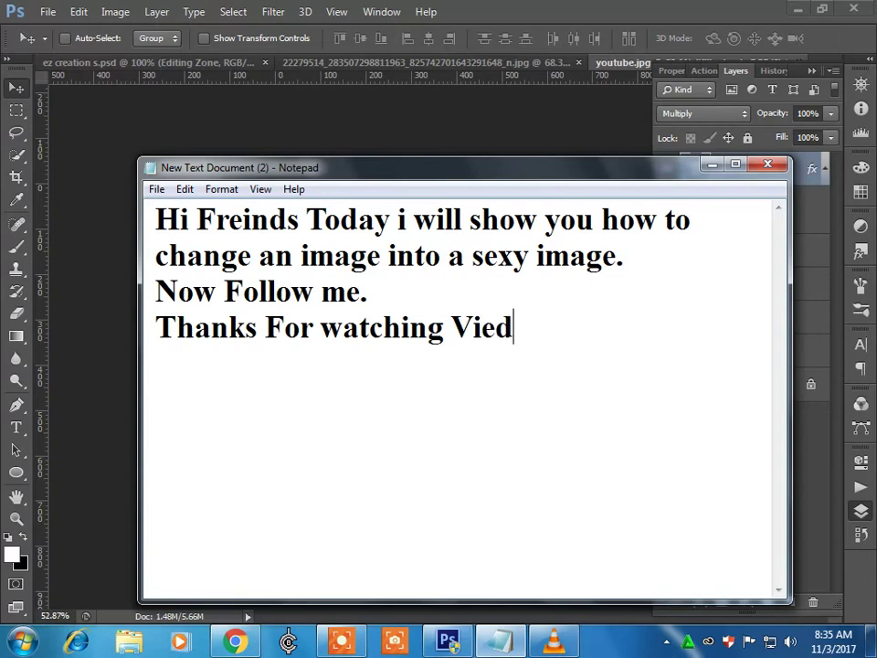
text(f you li)
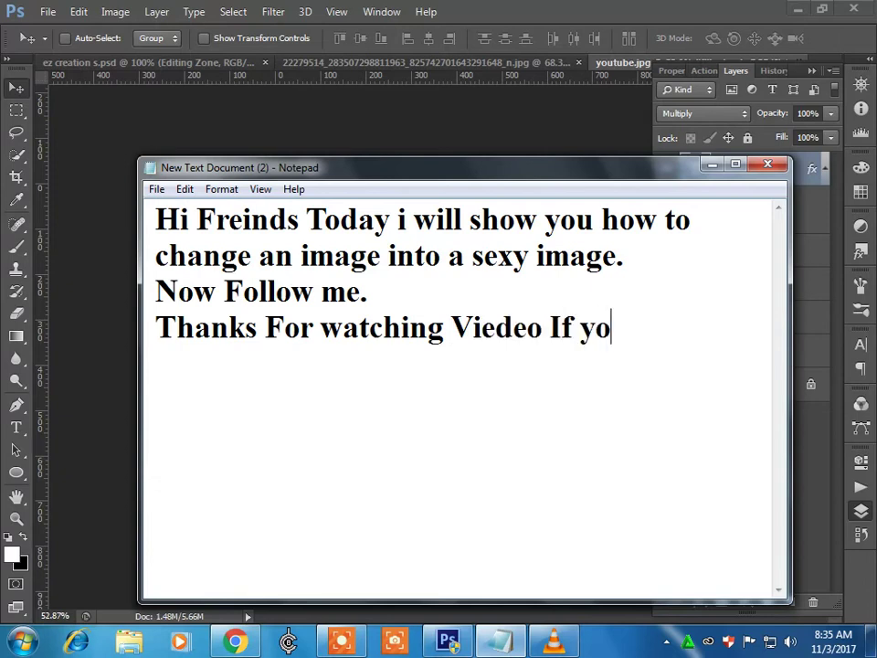